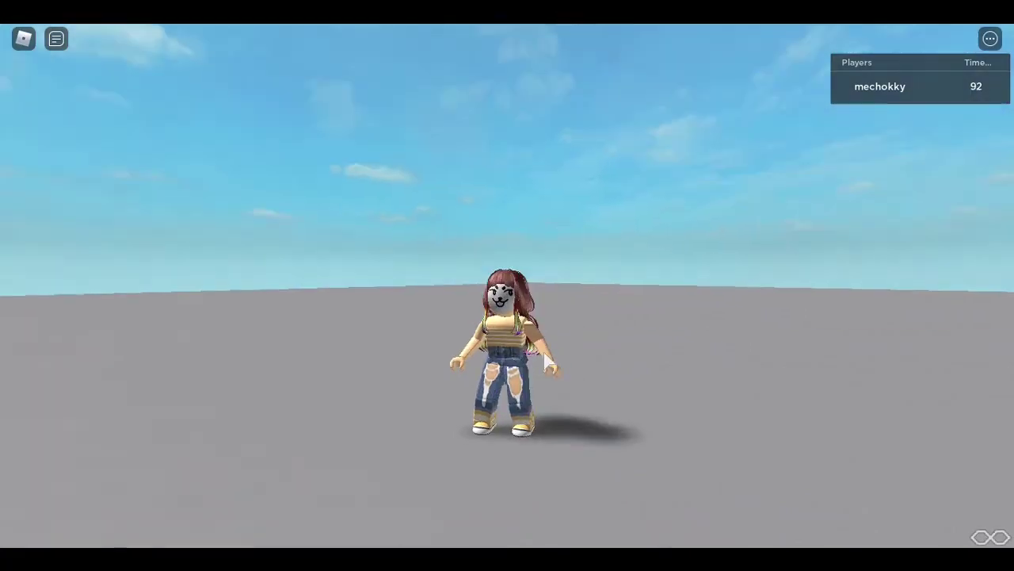
Orbit the camera around the avatar on the empty baseplate to view it from several angles
drag(547, 360, 543, 374)
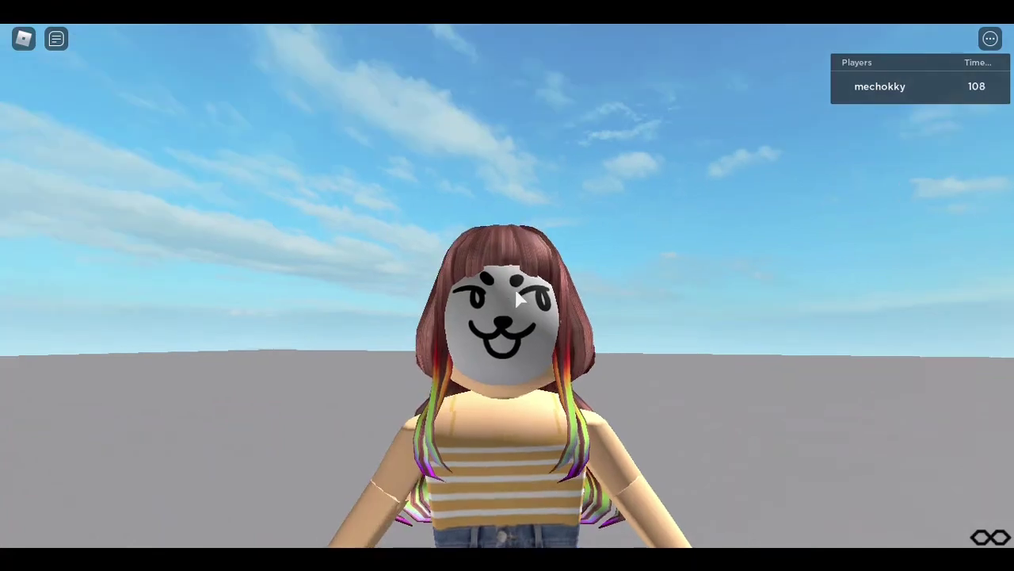
drag(519, 299, 519, 300)
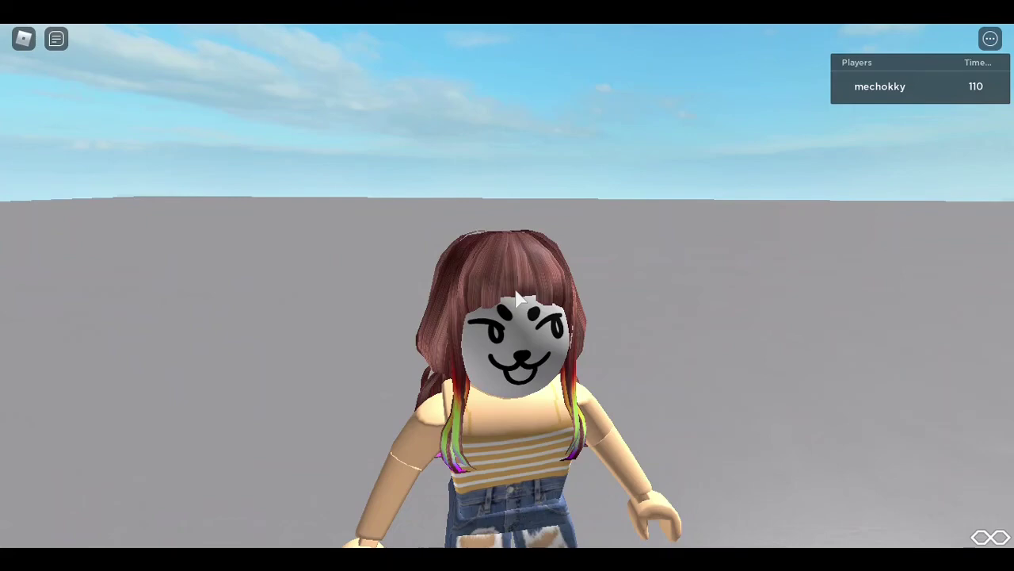
drag(519, 299, 520, 299)
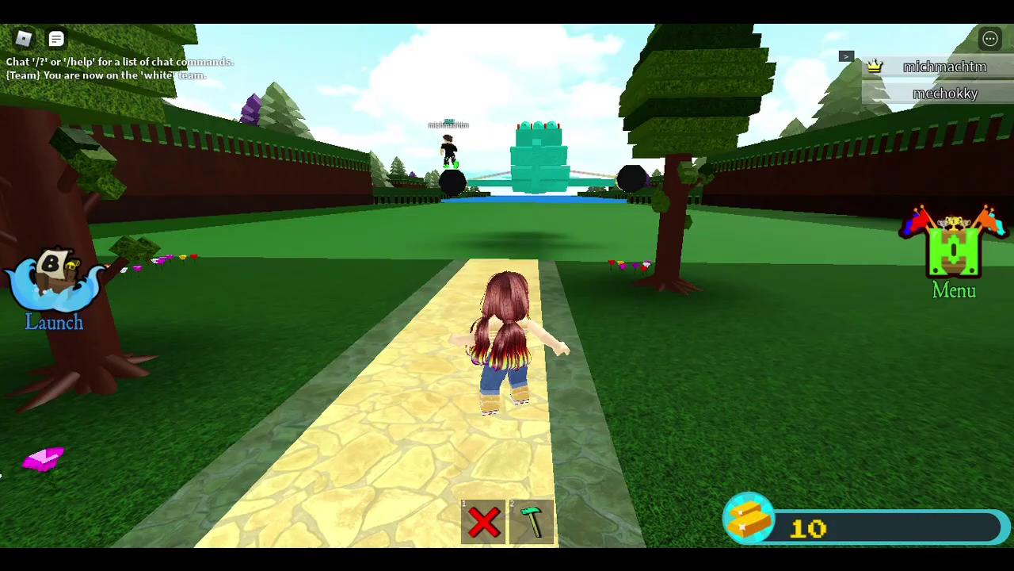
Run across the grass to the teal plane build and sit in its cannon-block seat
key(w)
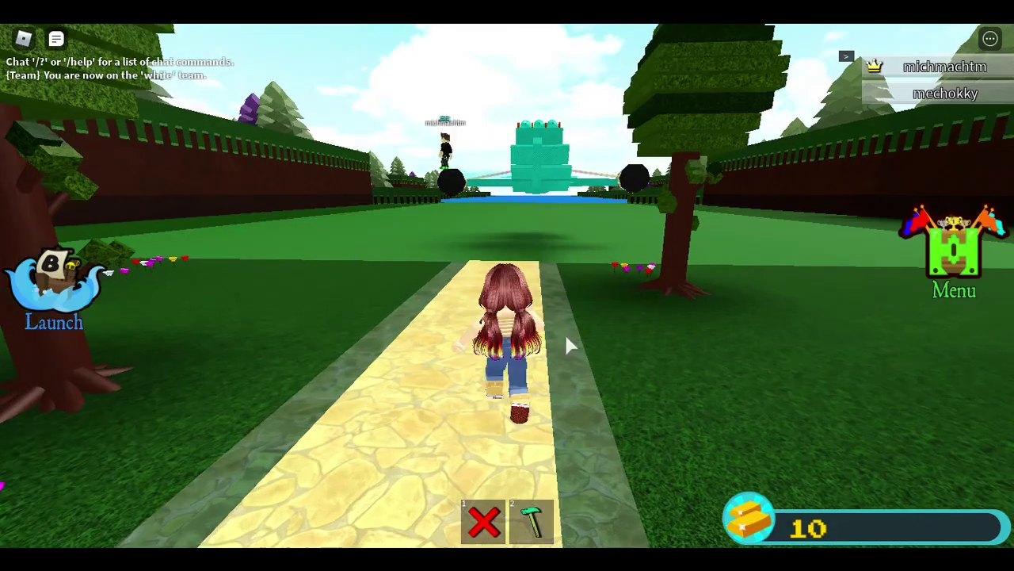
key(w)
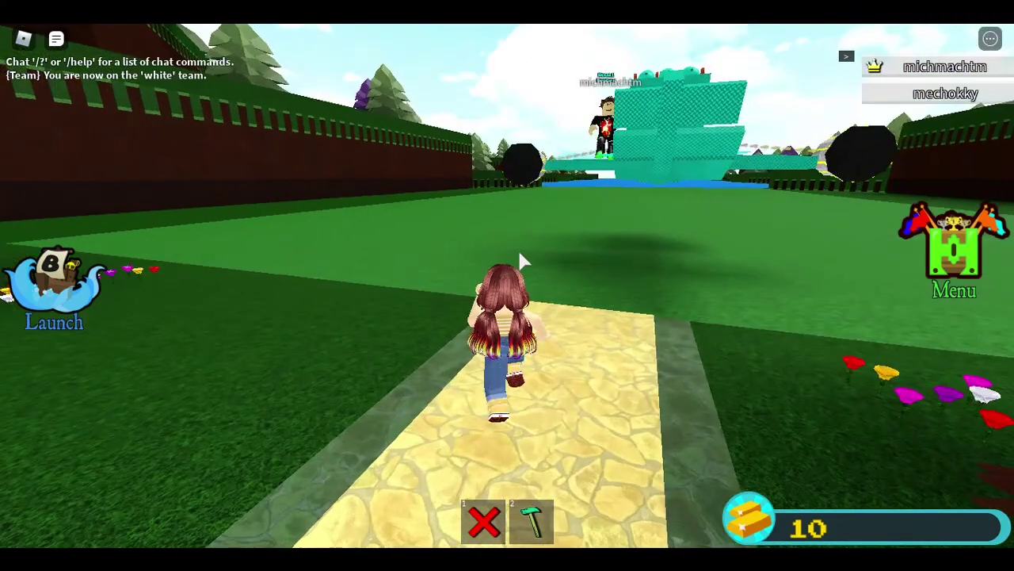
key(w)
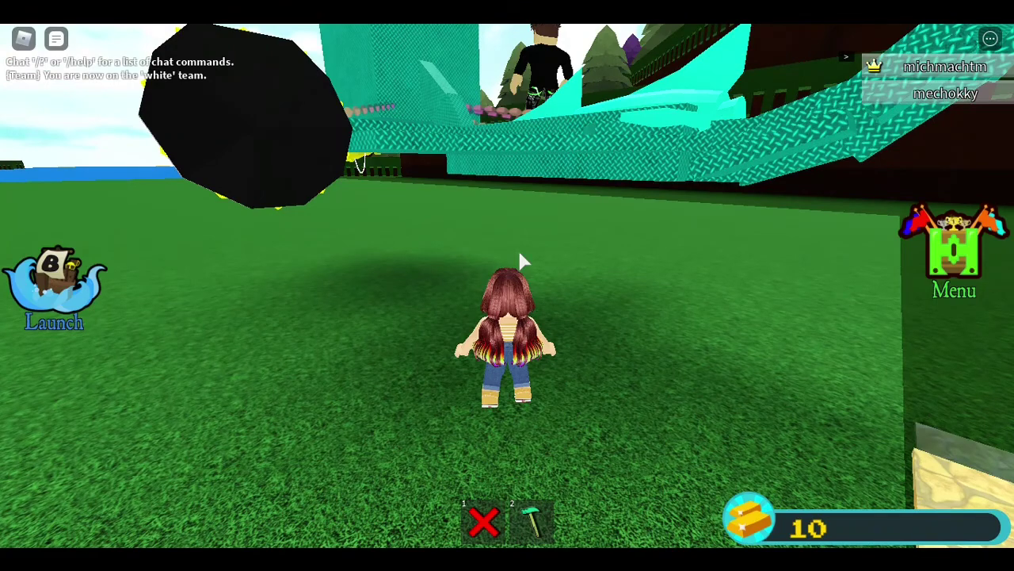
key(w)
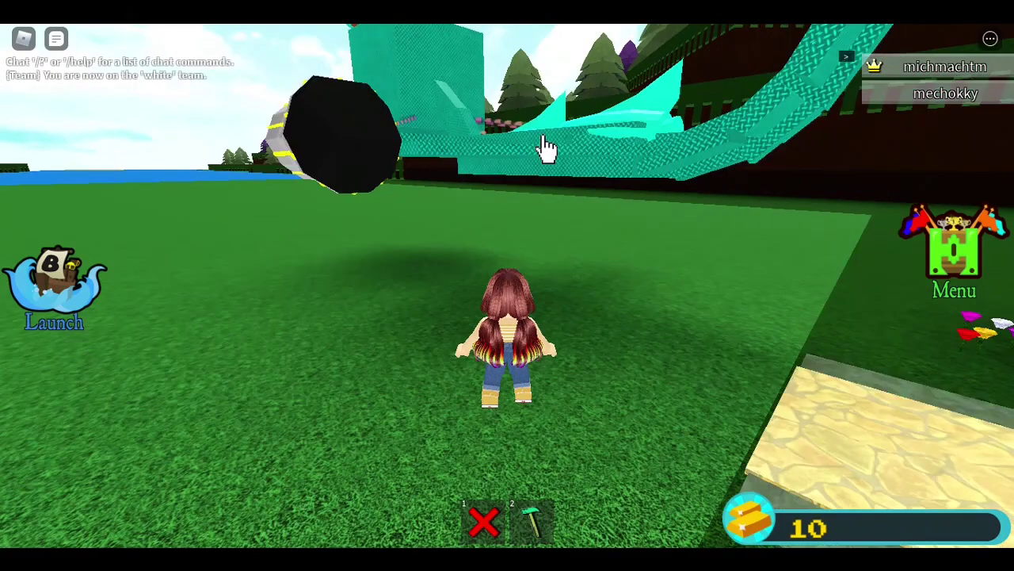
right_click(542, 181)
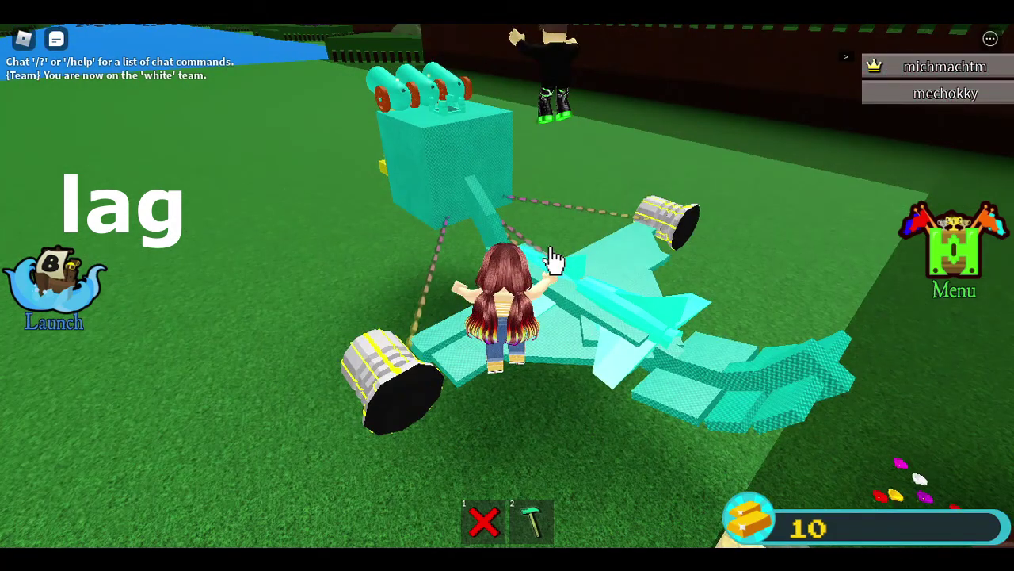
key(w)
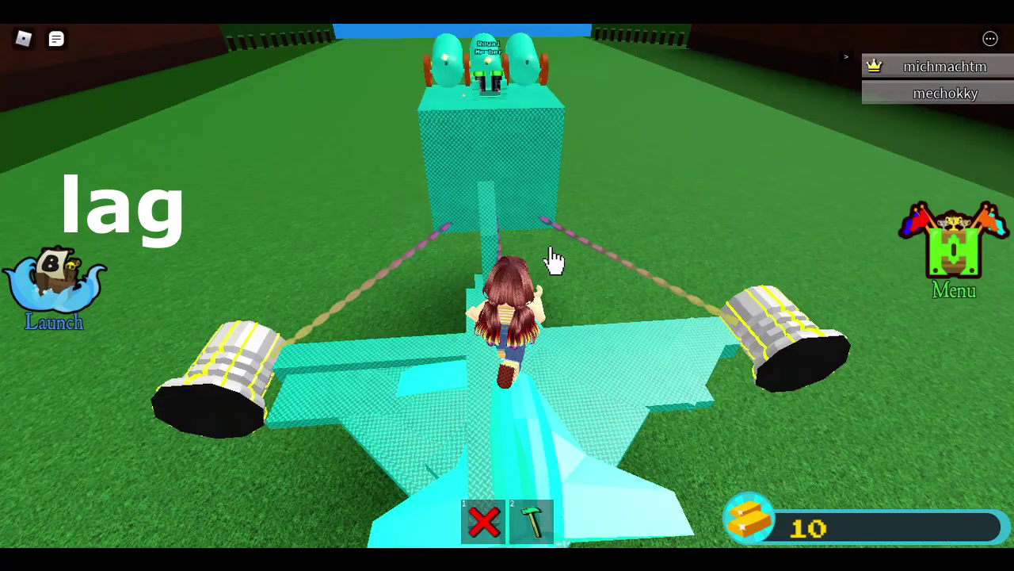
key(w)
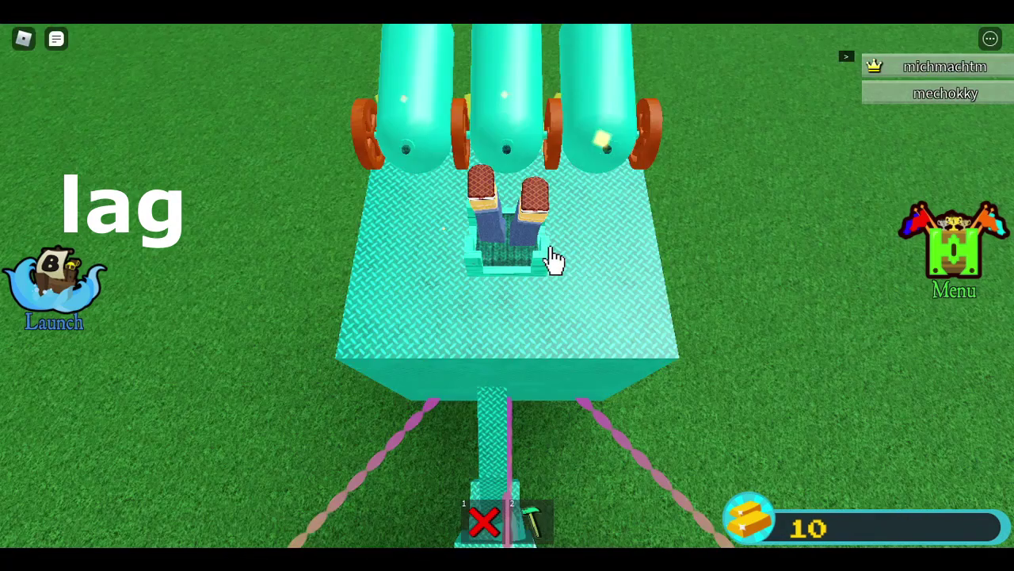
Leave the cannon-block seat and run around beside the teal plane build
click(554, 259)
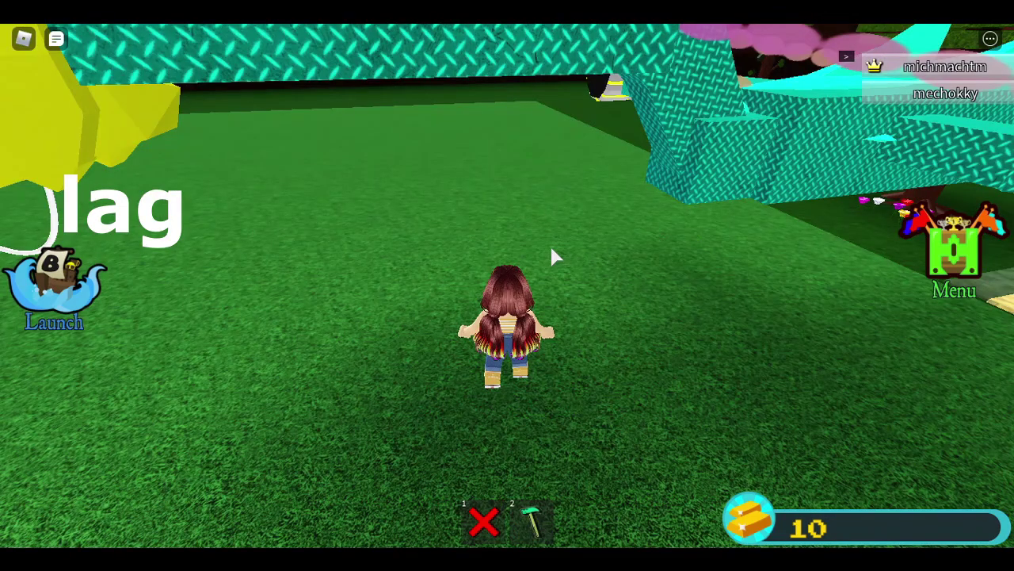
key(d)
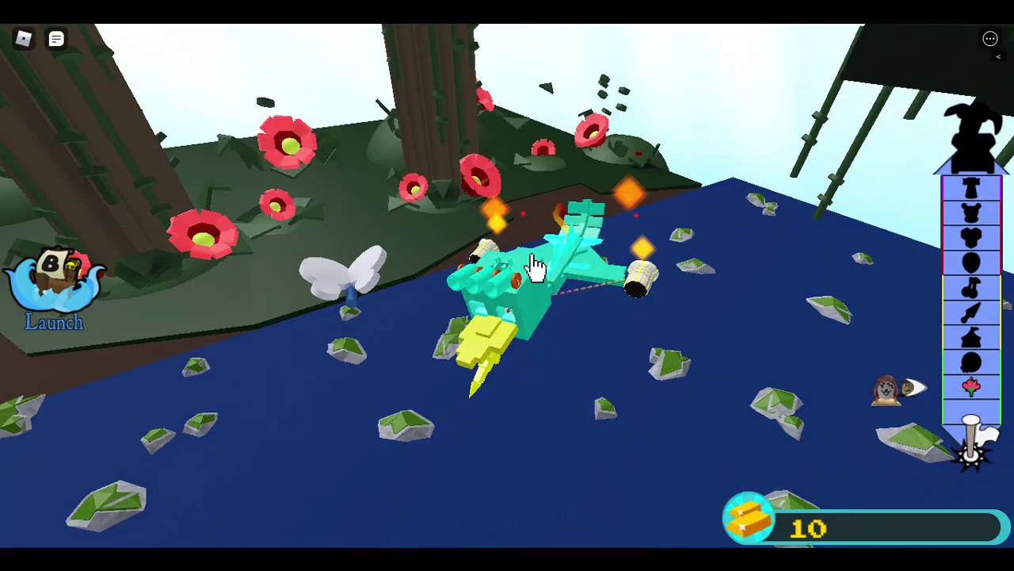
Orbit the view around the teal plane as it flies down the course
drag(535, 267, 543, 253)
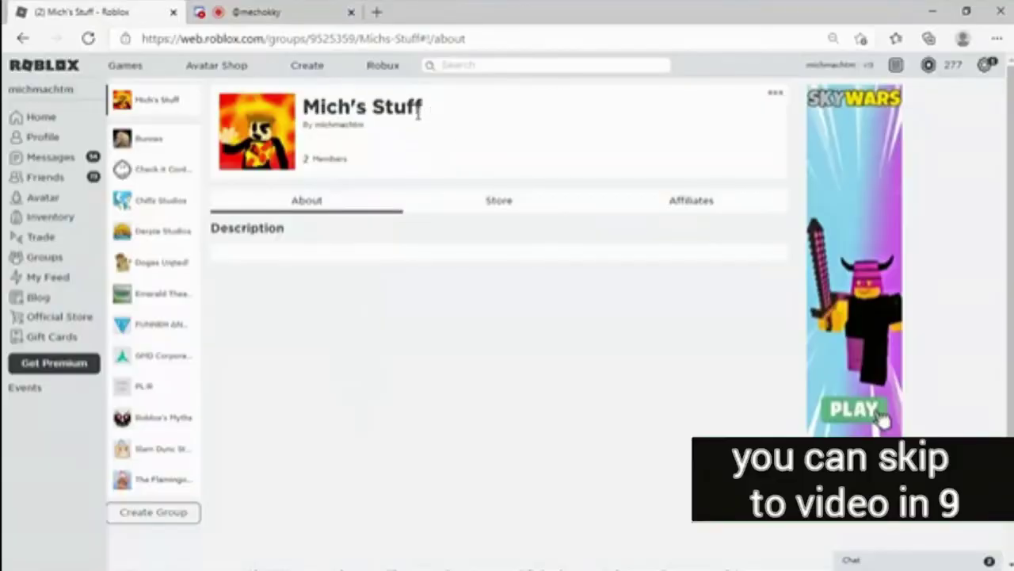
drag(418, 110, 381, 128)
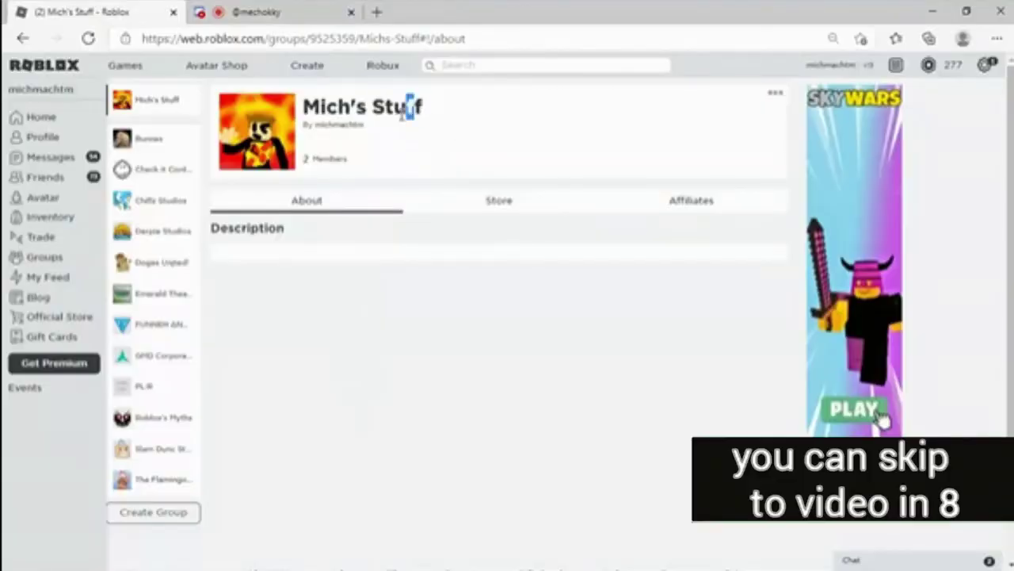
click(498, 200)
click(453, 134)
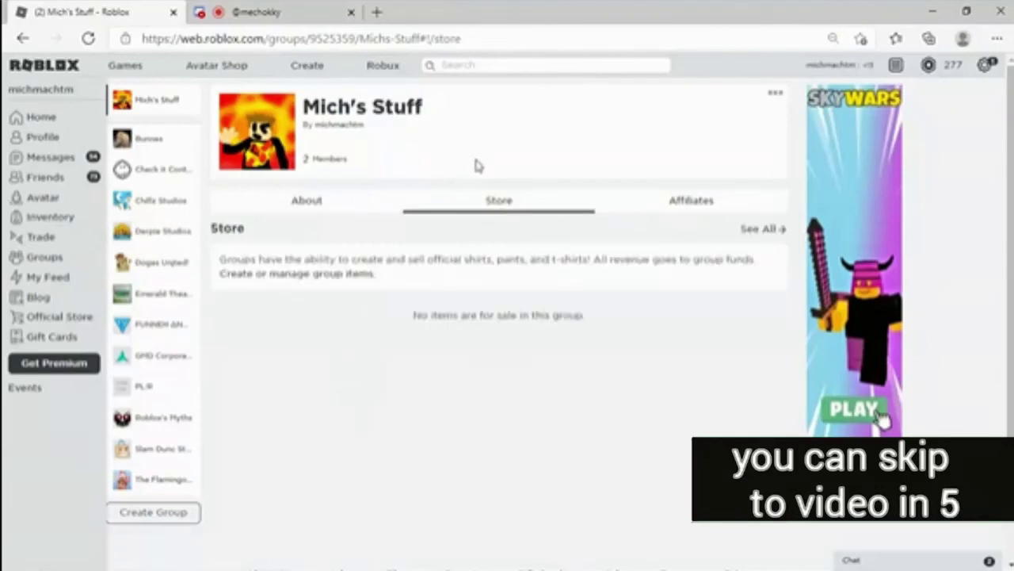
click(377, 208)
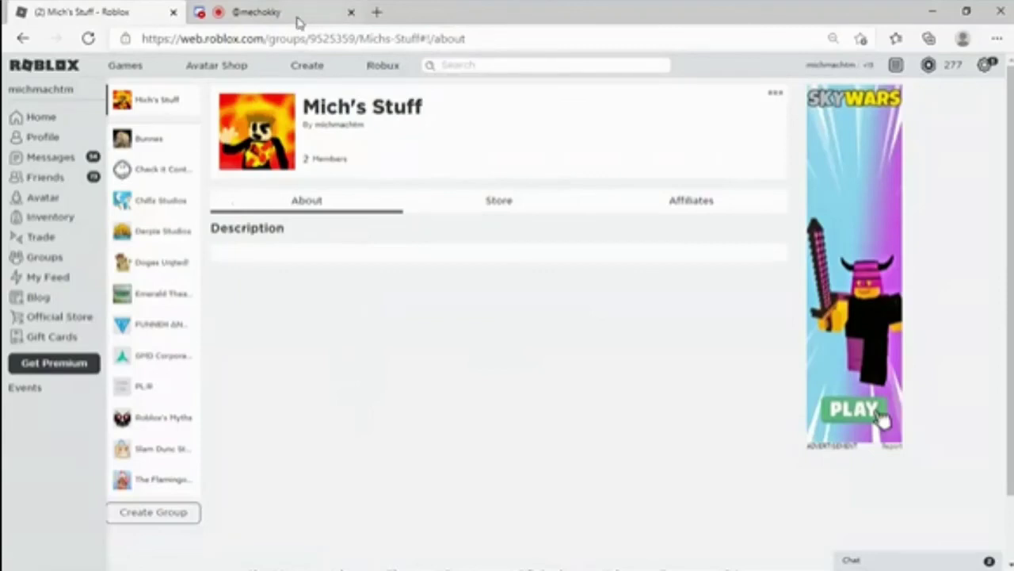
click(606, 66)
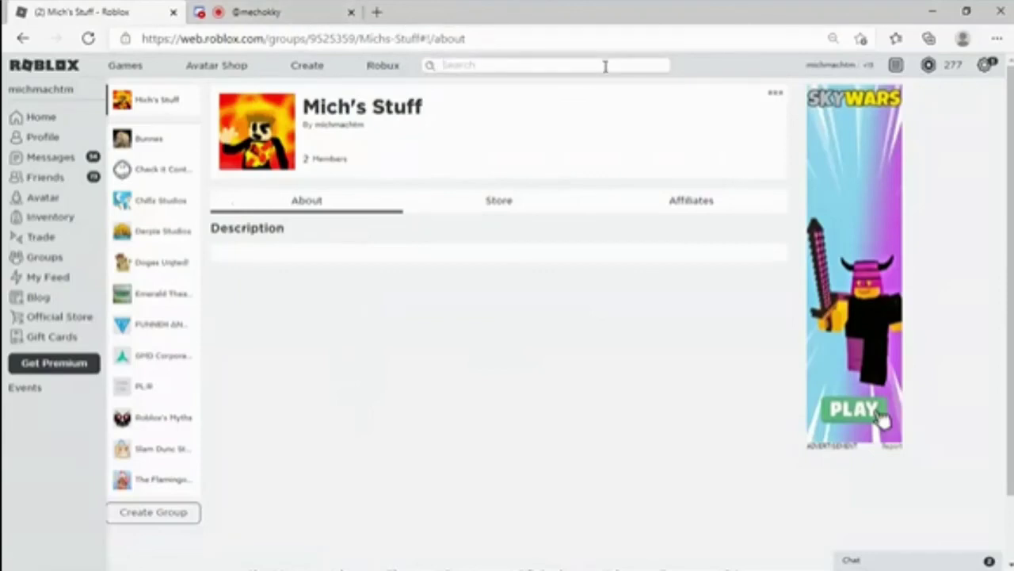
text(Mich's )
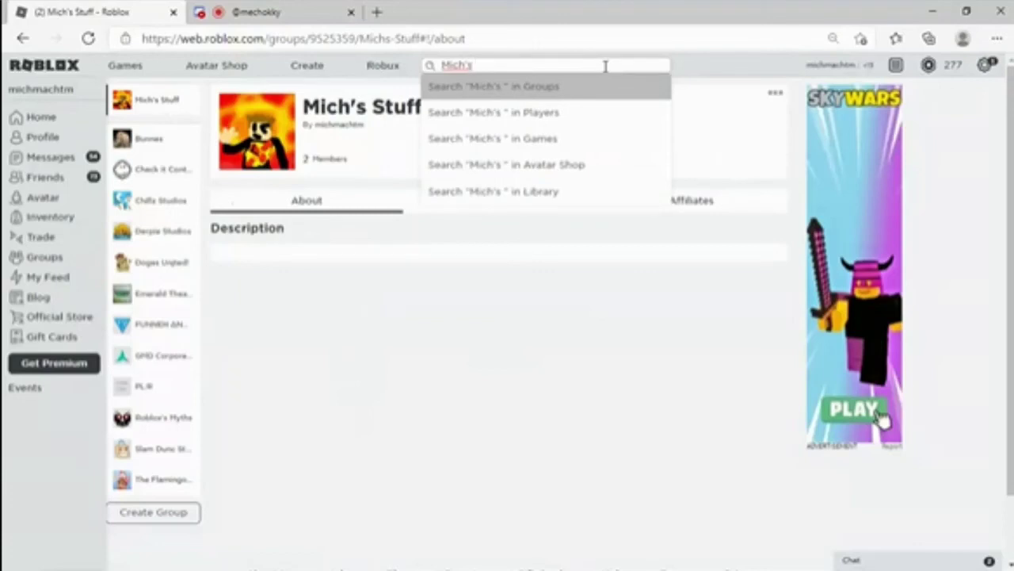
text(Stuff)
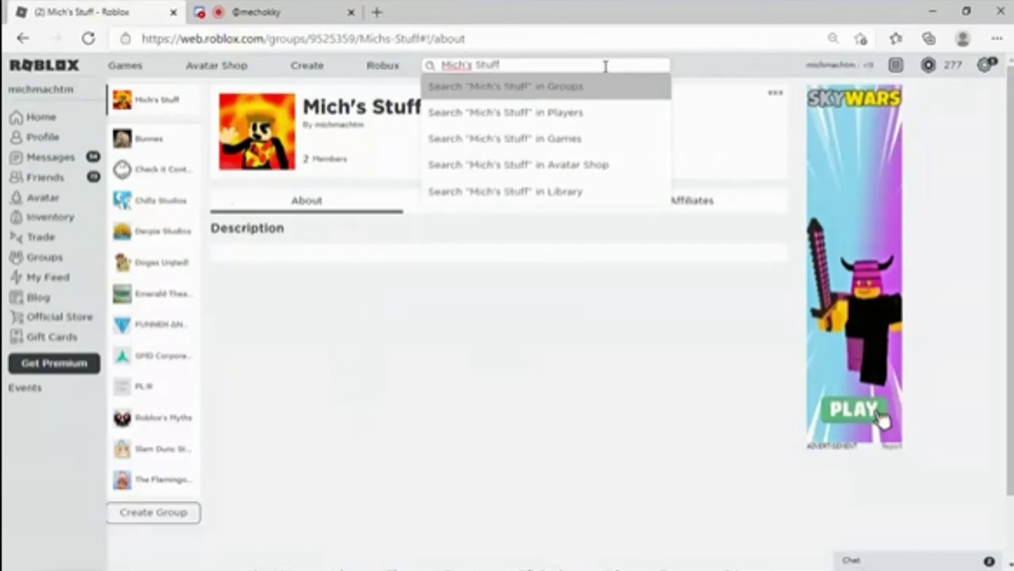
click(605, 87)
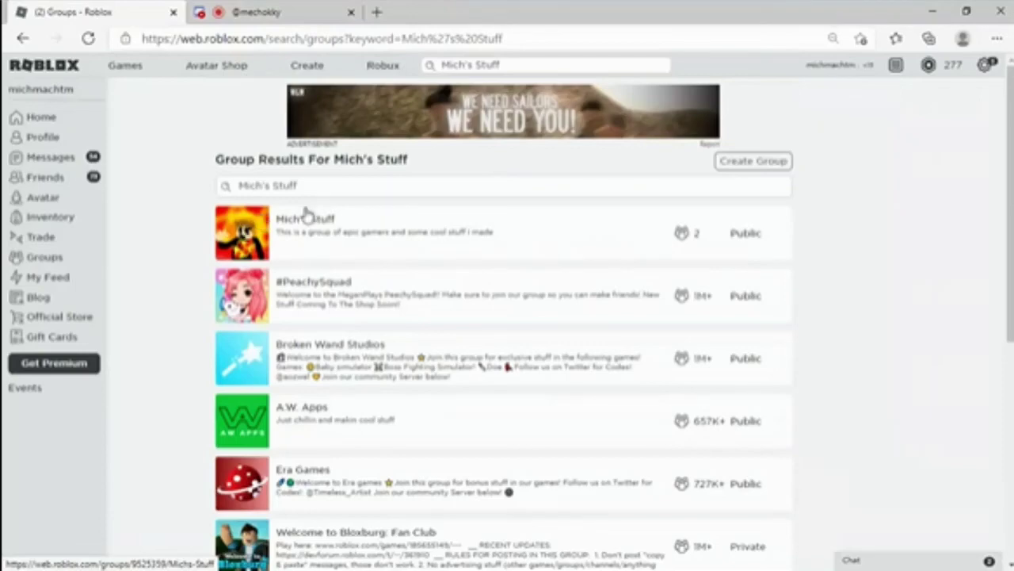
click(250, 229)
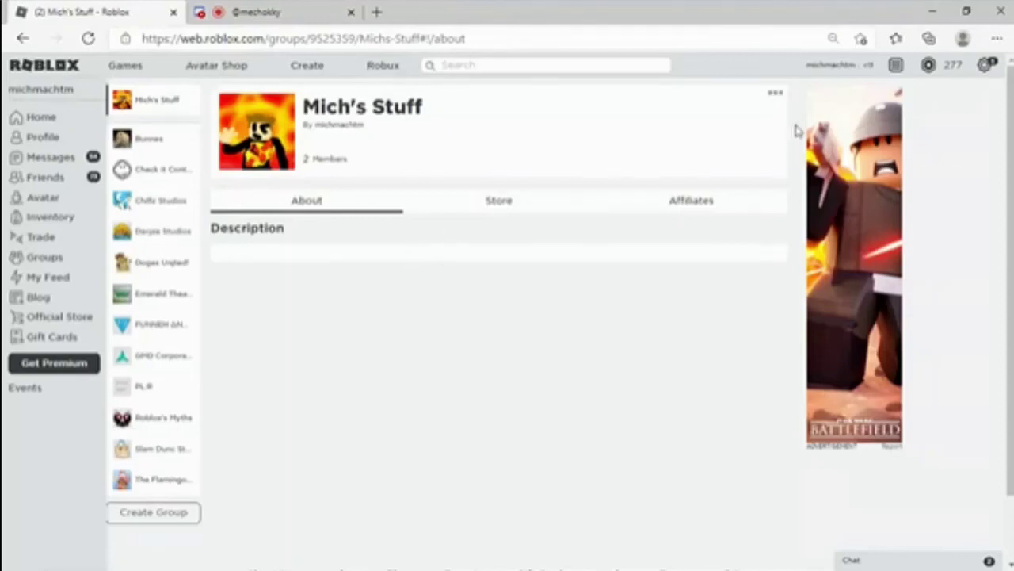
click(776, 94)
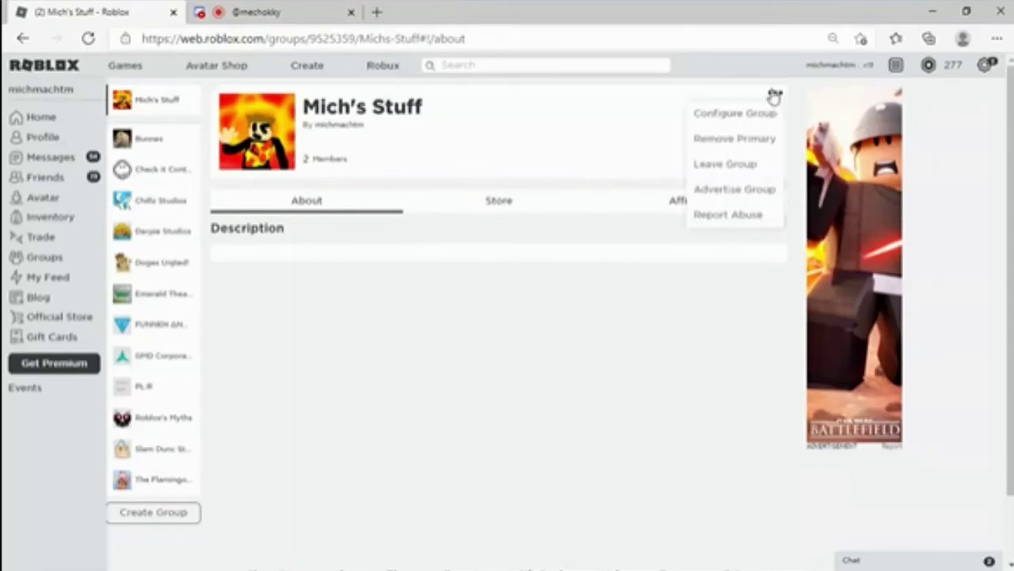
click(773, 95)
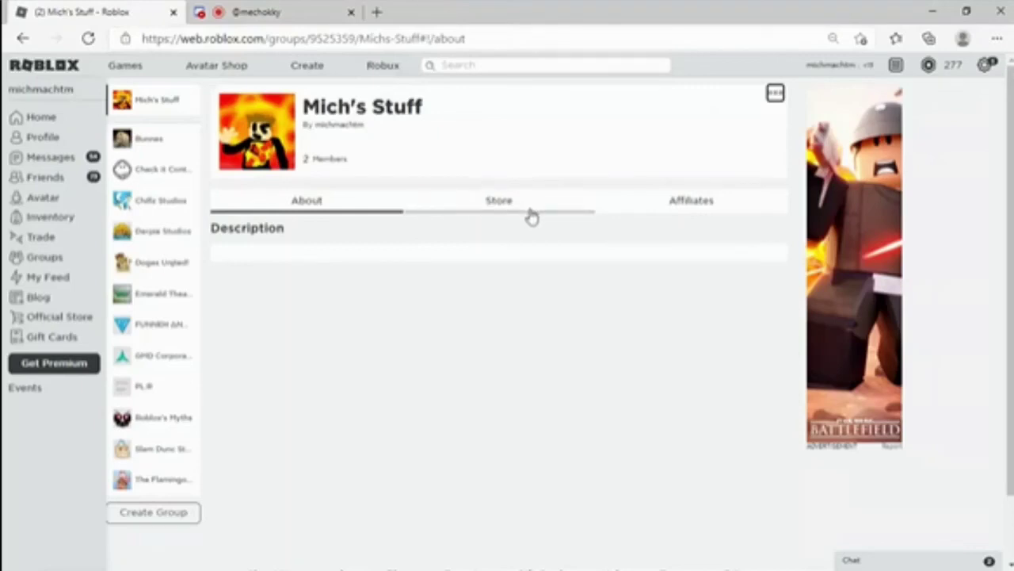
click(531, 210)
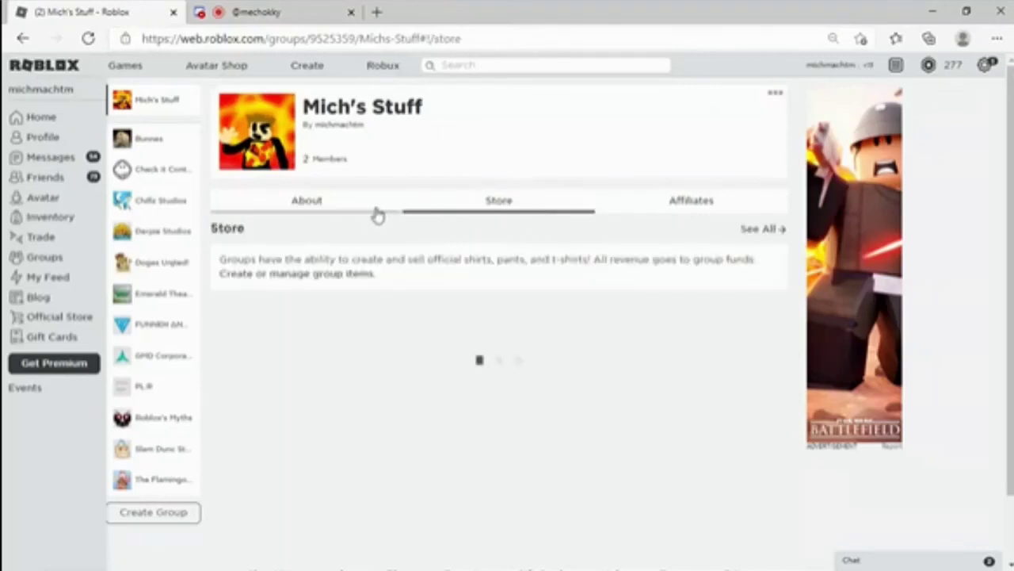
click(322, 205)
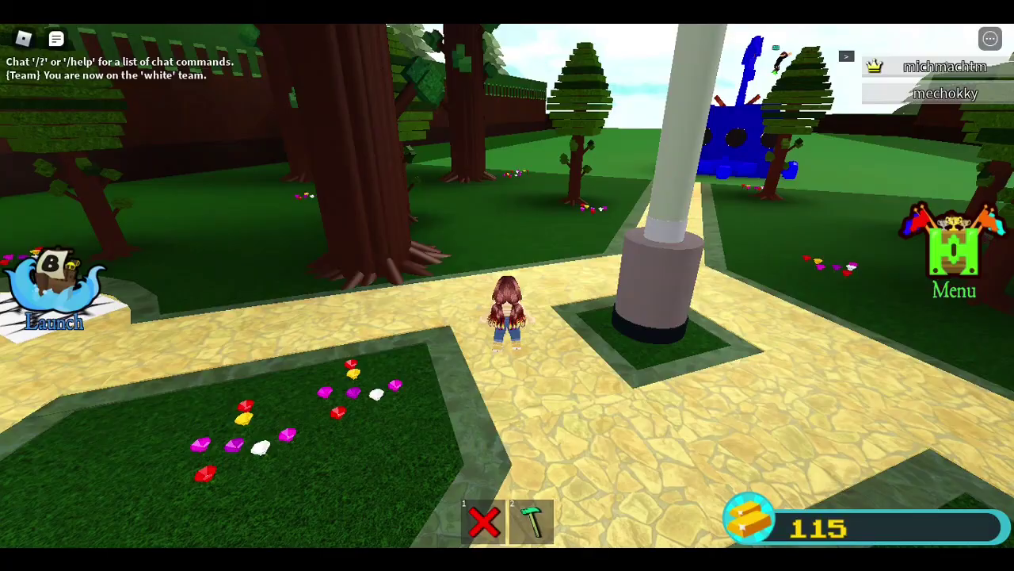
Walk past the other player and around the blue whale build to face its mouth
key(w)
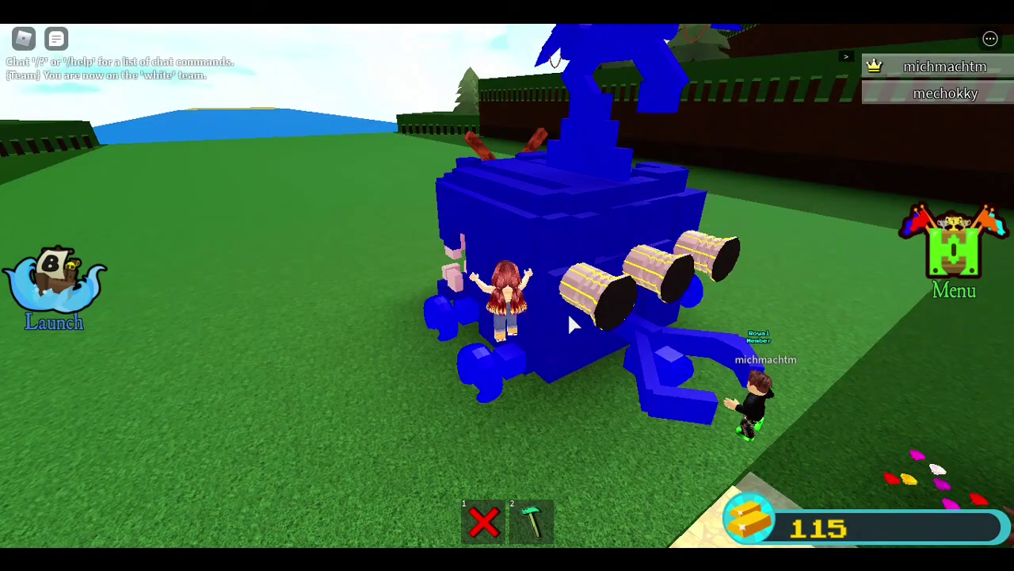
key(s)
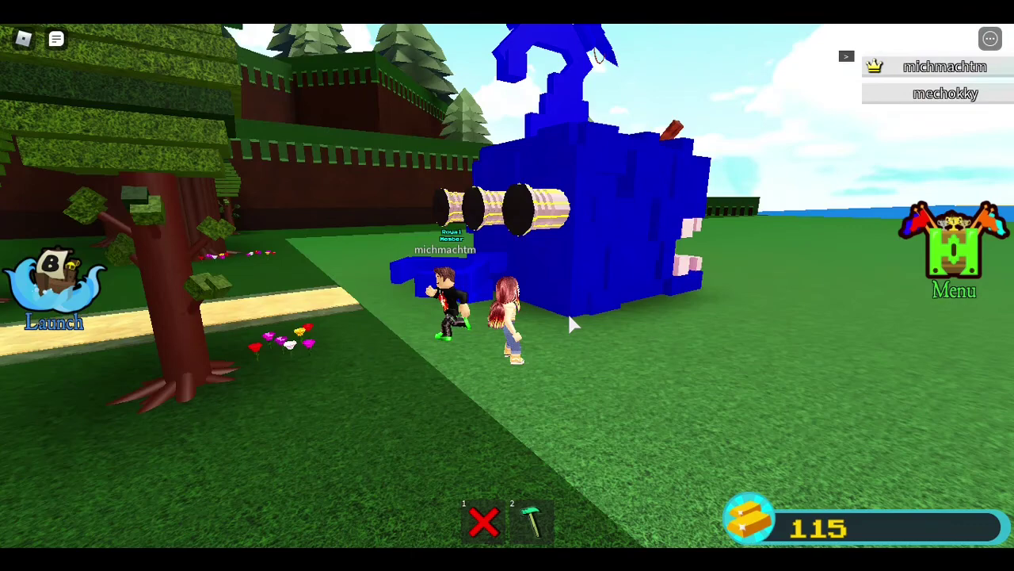
key(w)
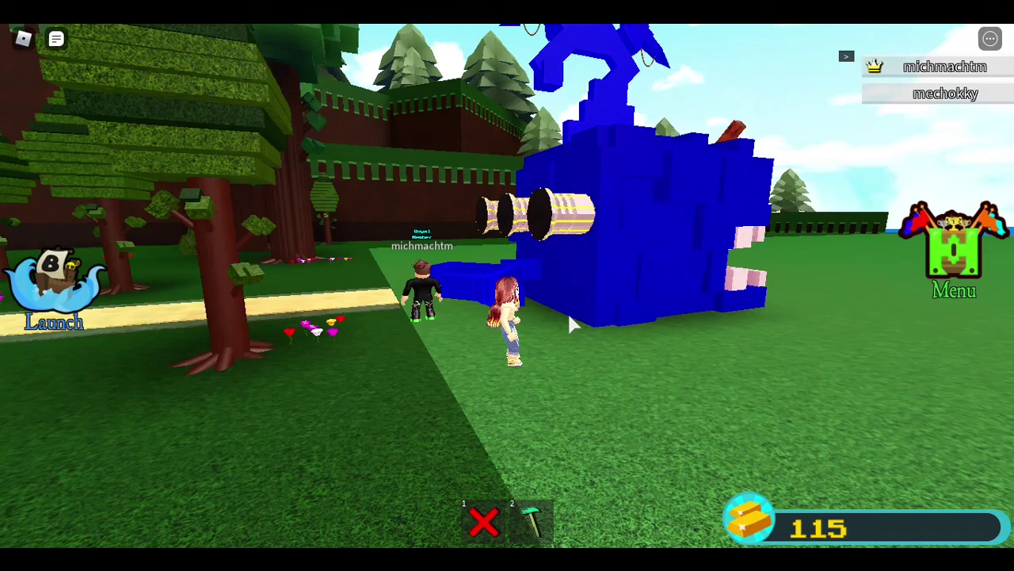
key(w)
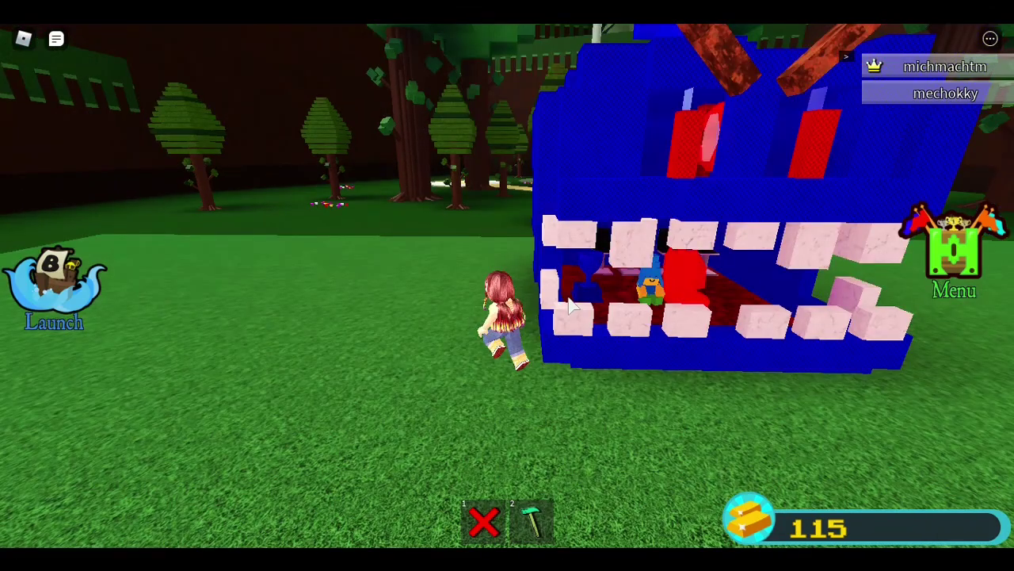
Walk along the whale's side and equip the building hammer from hotbar slot 2
key(w)
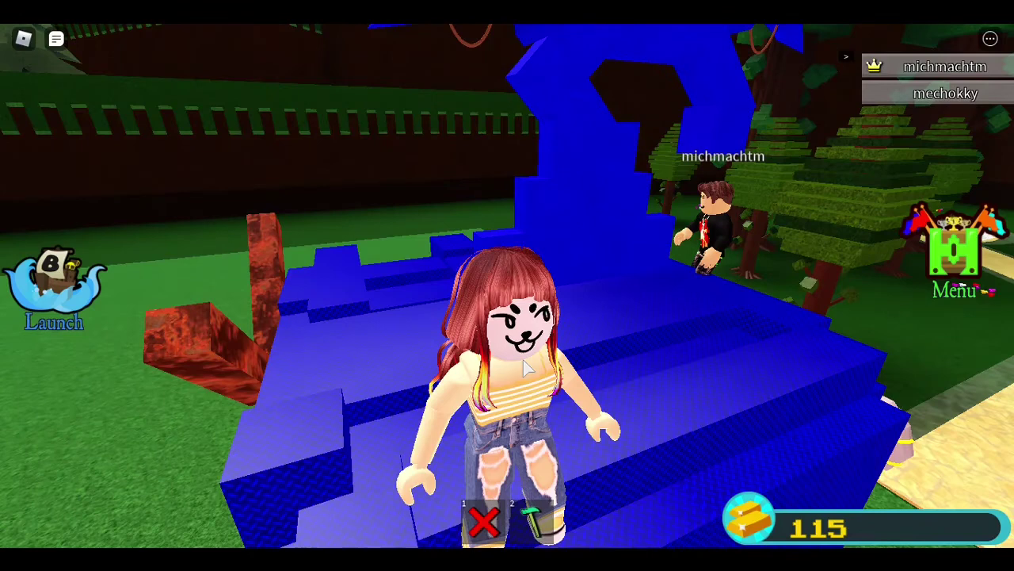
click(532, 520)
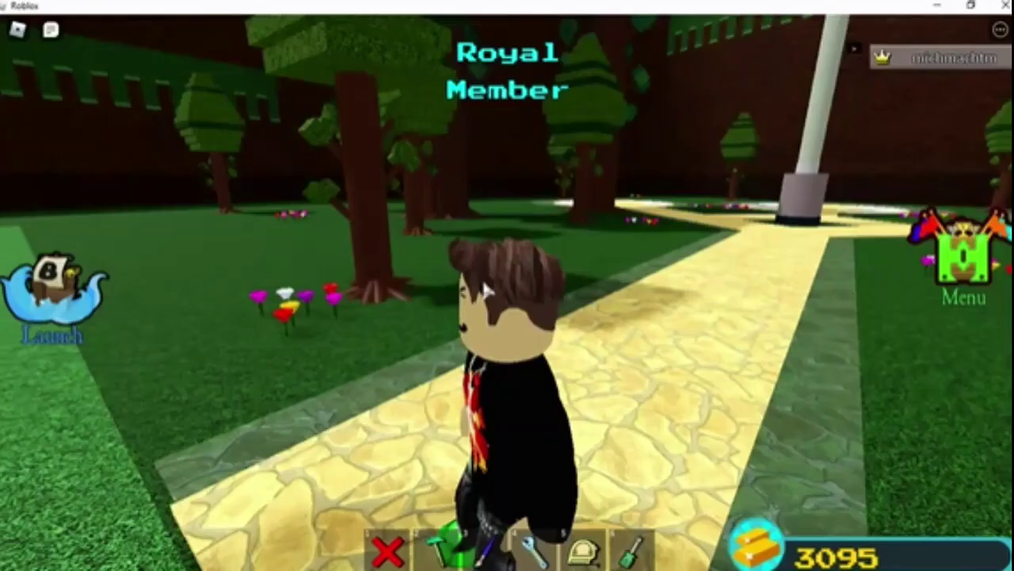
Rotate the camera to look from behind the character
right_click(485, 289)
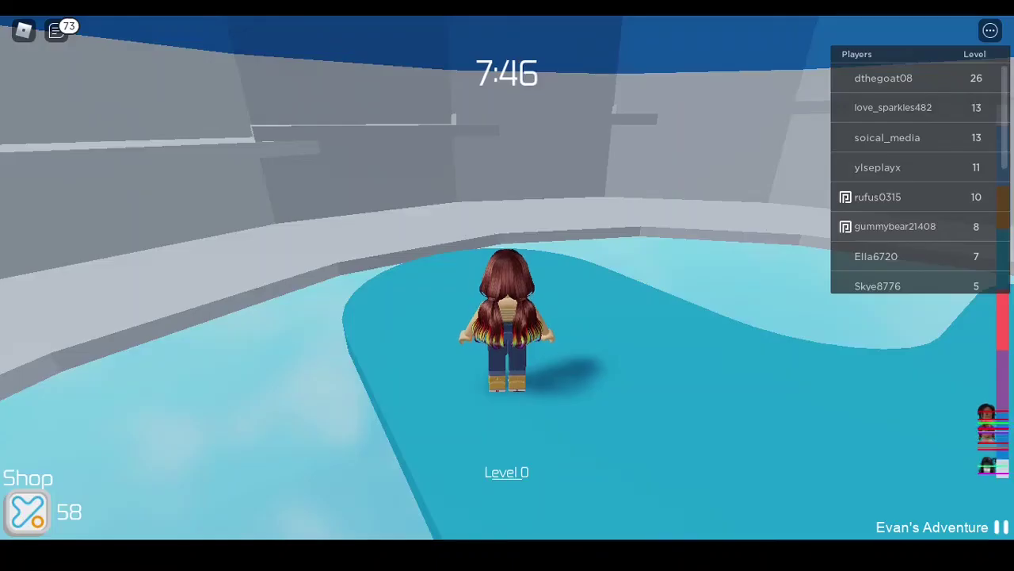
Run through the lobby, climb onto the MOUNTAINS platform and head for the first stairs
key(w)
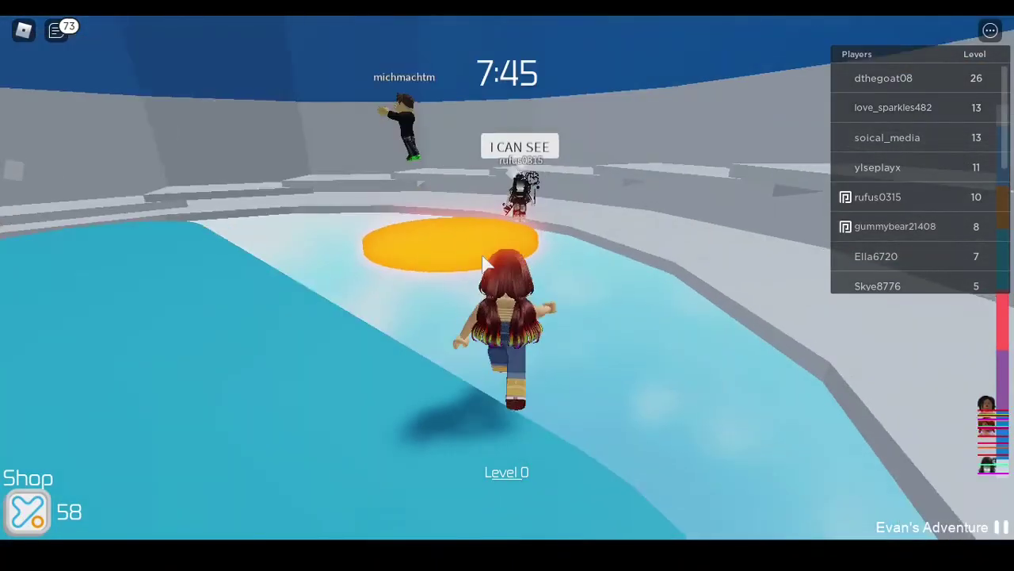
key(w)
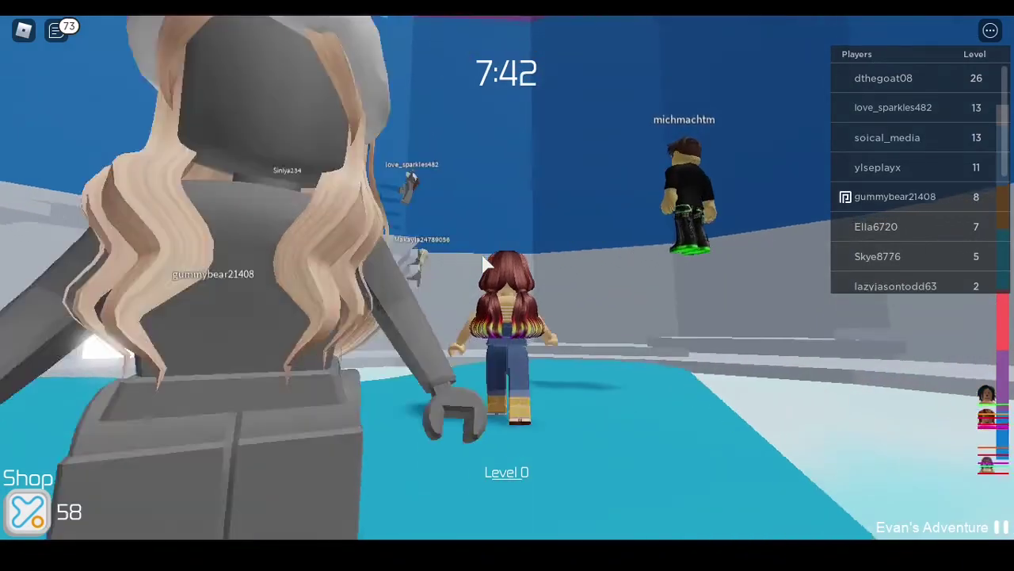
key(w)
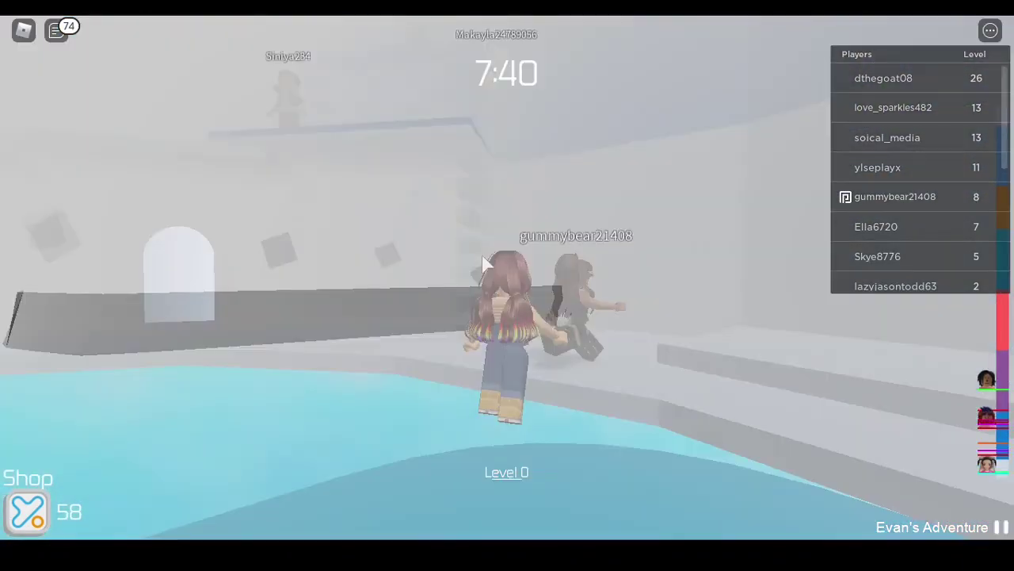
key(w)
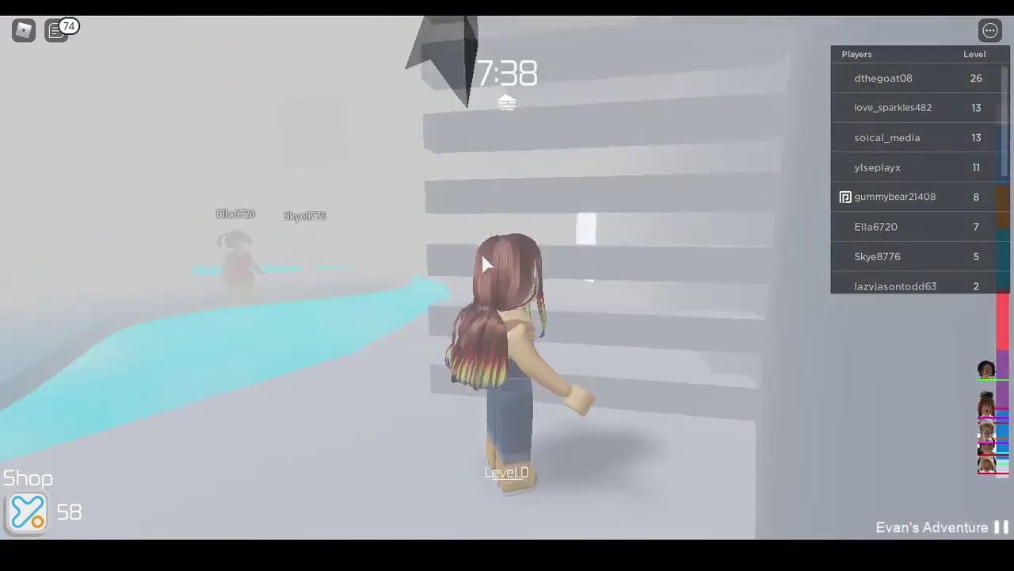
key(w)
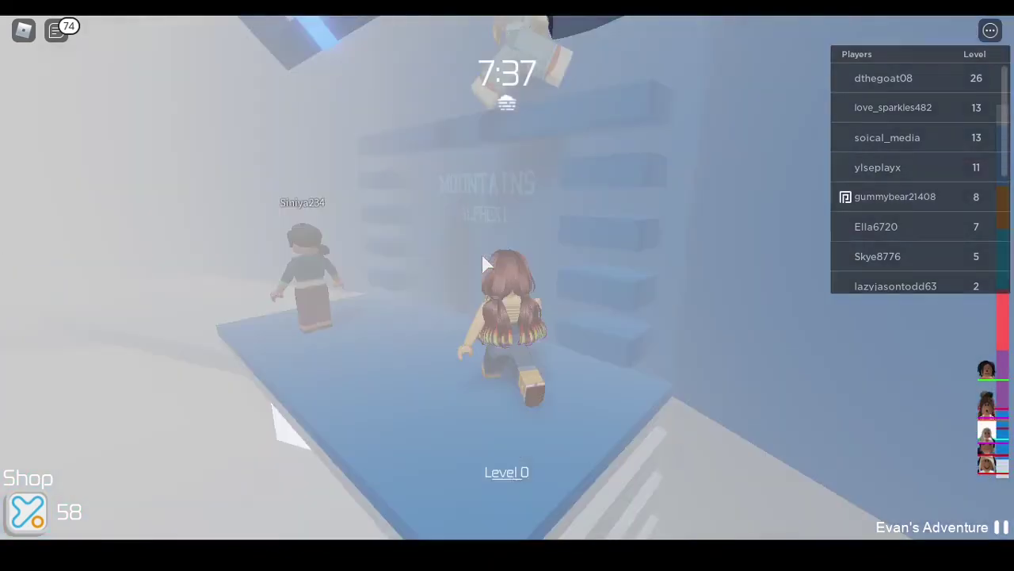
key(w)
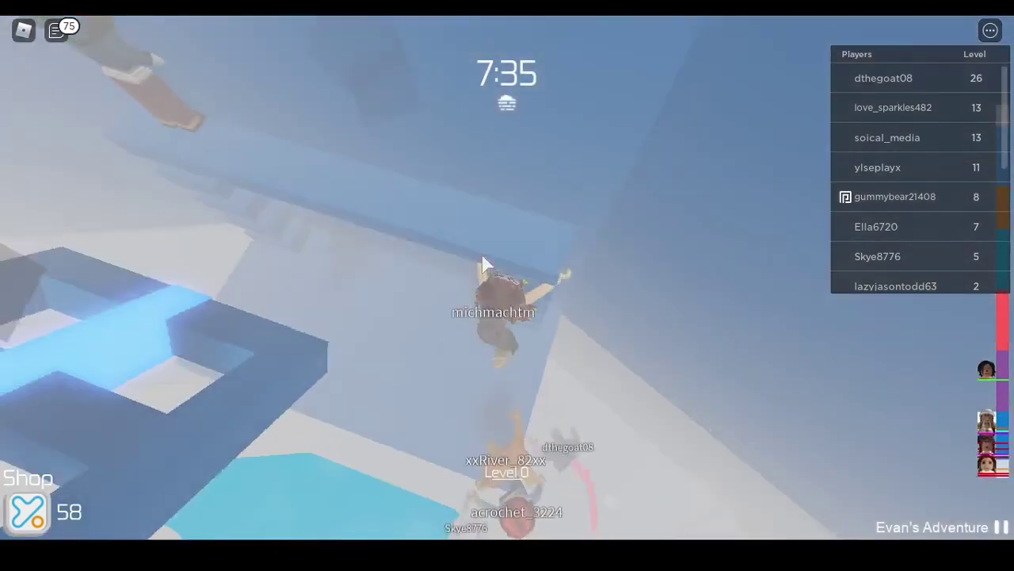
key(w)
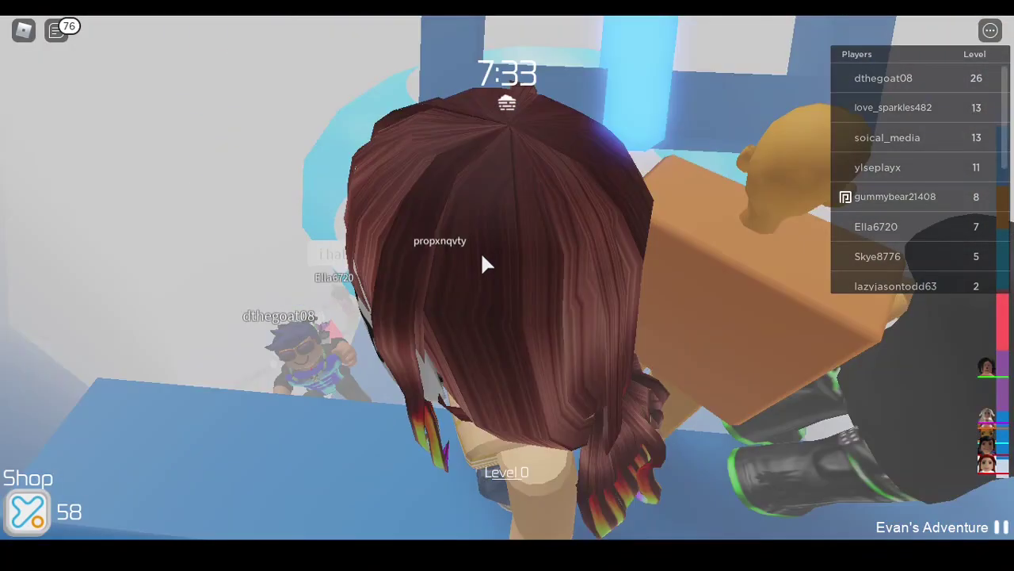
key(w)
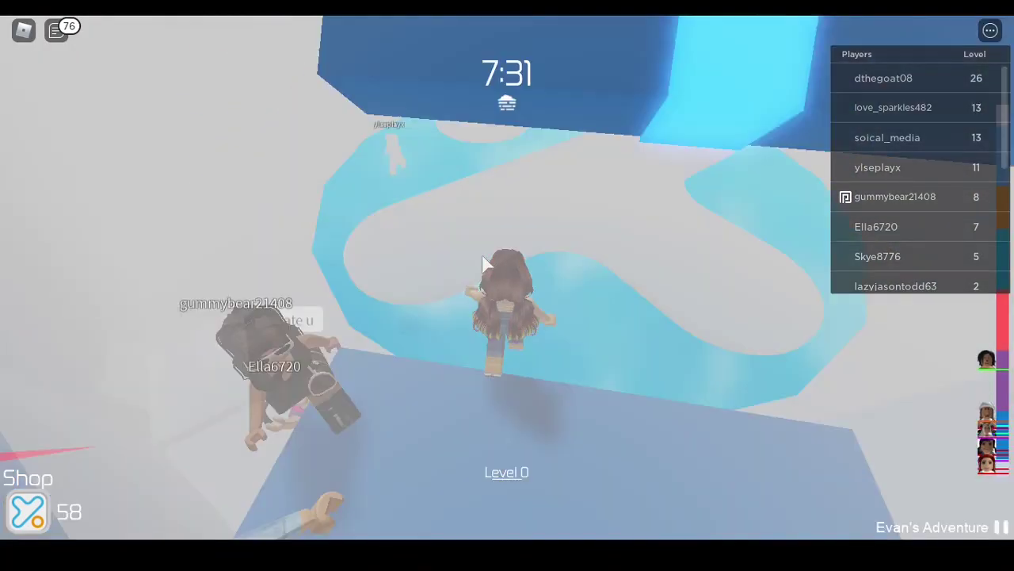
key(w)
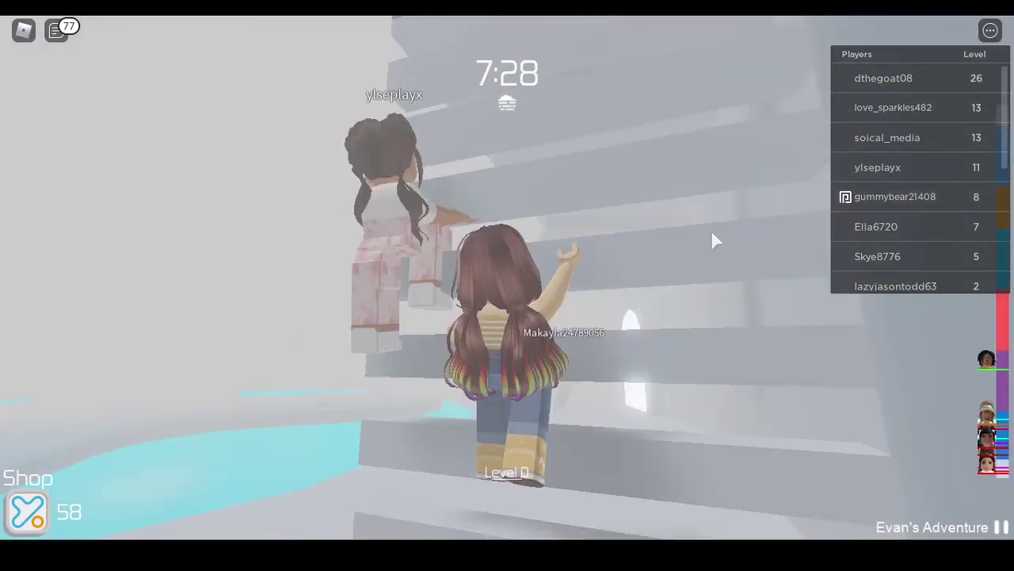
Cross to the ladder structure and climb out of the water onto the stairs
mouse_move(834, 229)
mouse_down()
mouse_move(699, 241)
mouse_move(657, 228)
mouse_move(594, 240)
mouse_up()
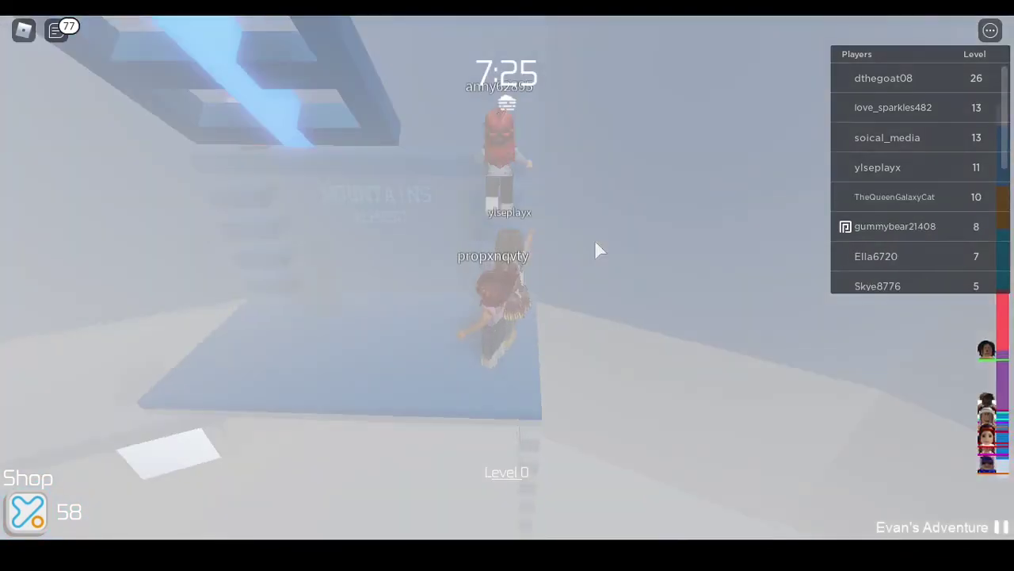
key(w)
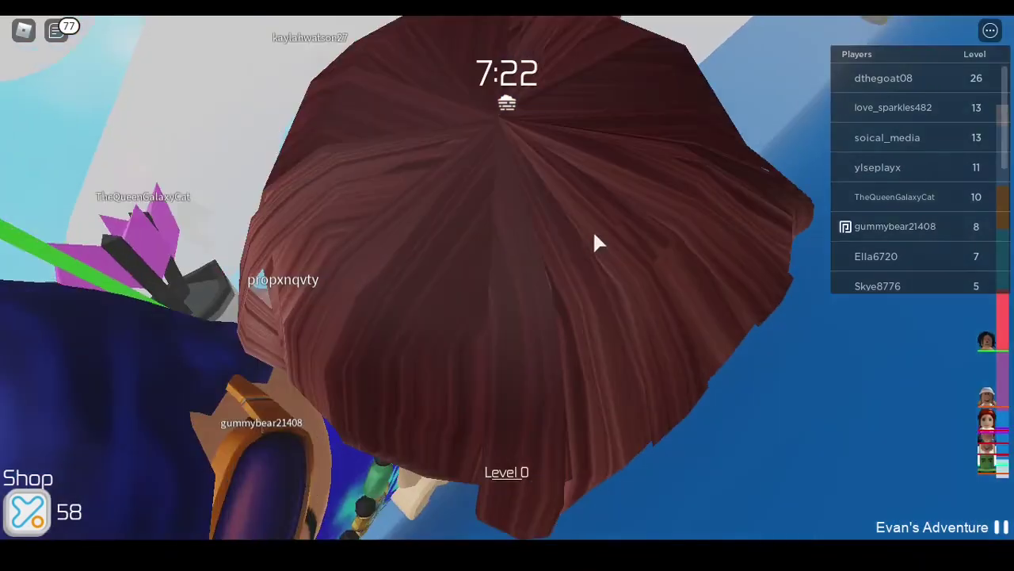
drag(595, 239, 645, 196)
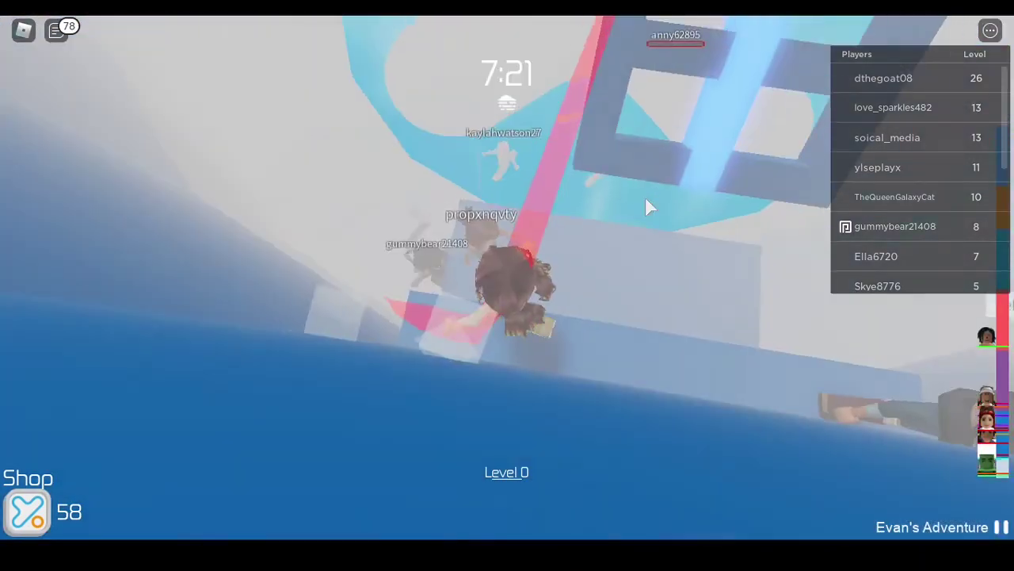
key(w)
key(w)
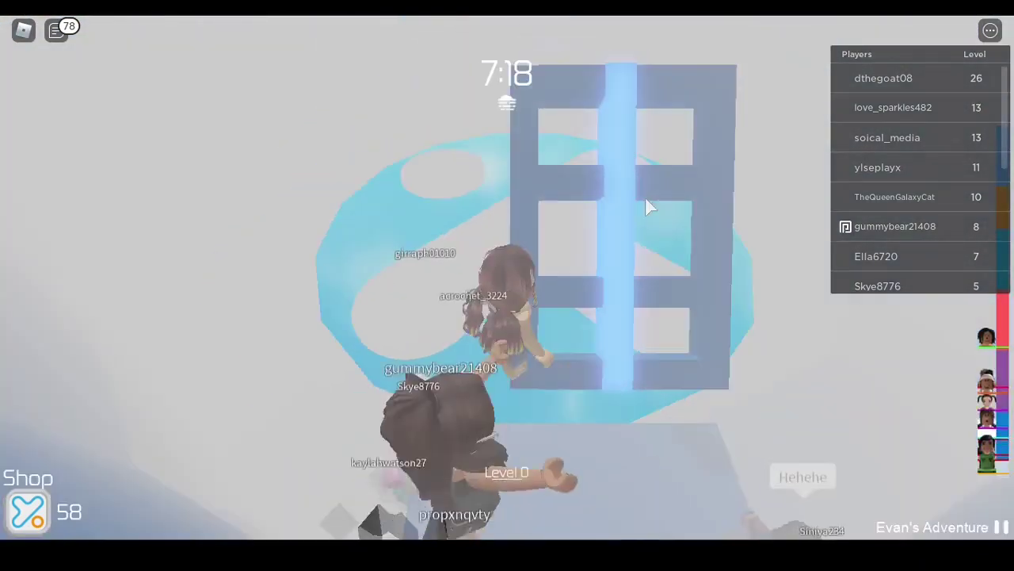
key(w)
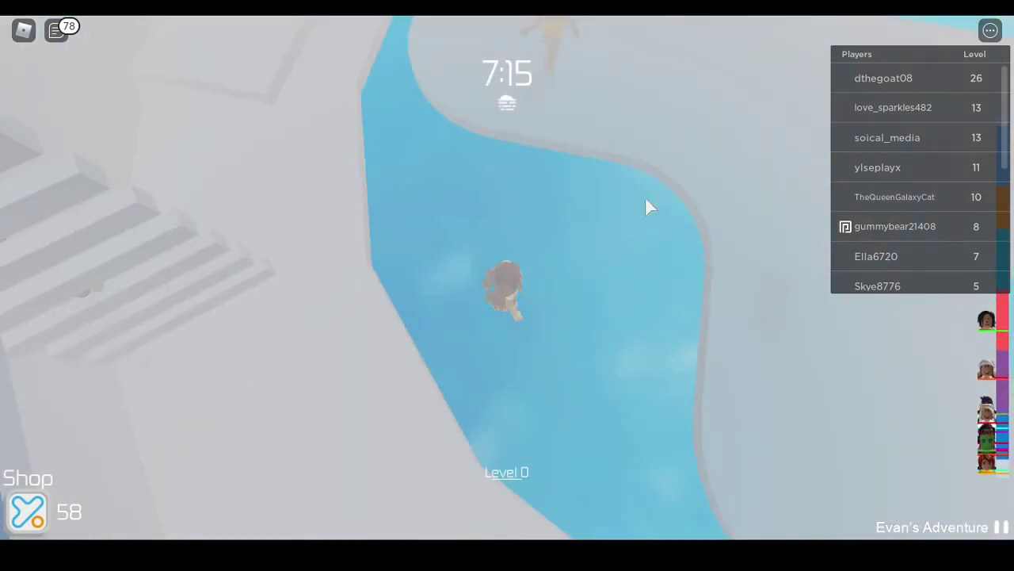
key(w)
key(w)
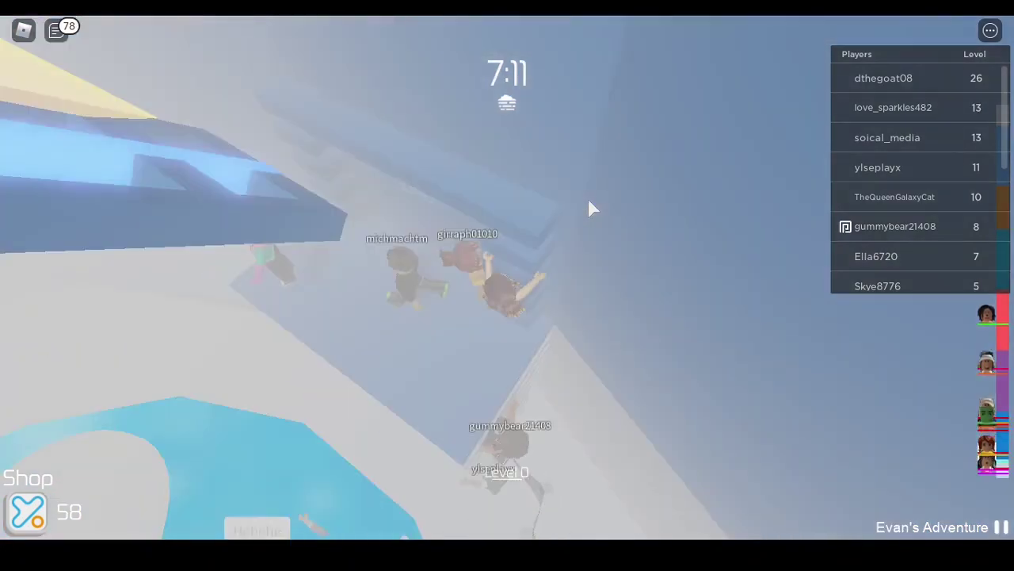
Follow the blue path, then climb the ladders and stairs toward the next floor
key(w)
key(w)
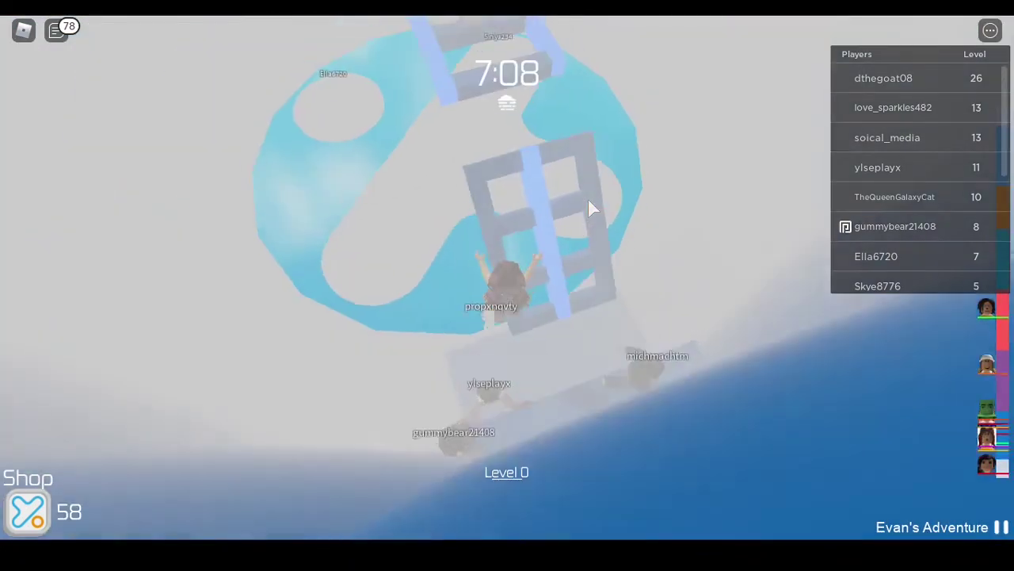
key(w)
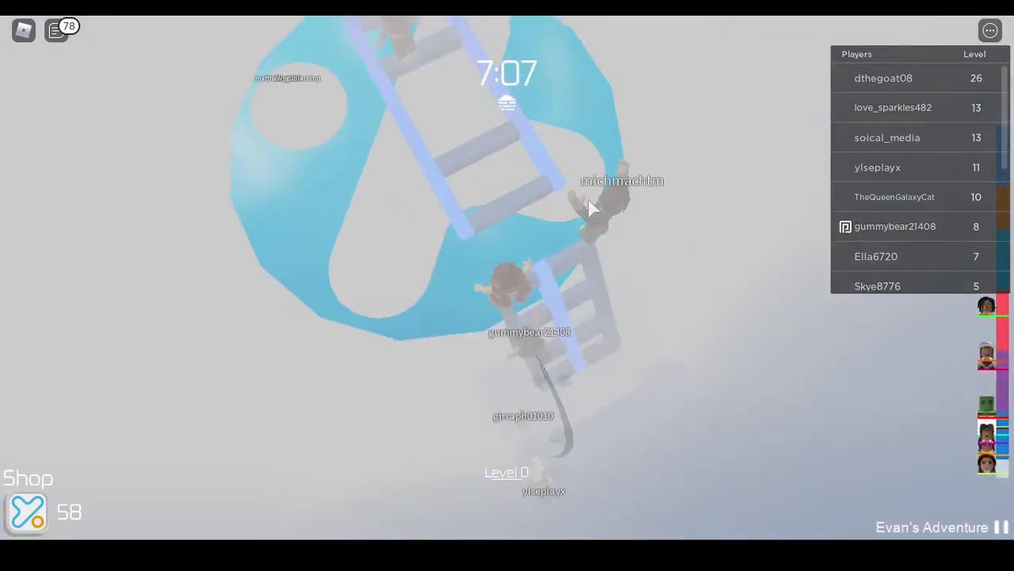
key(w)
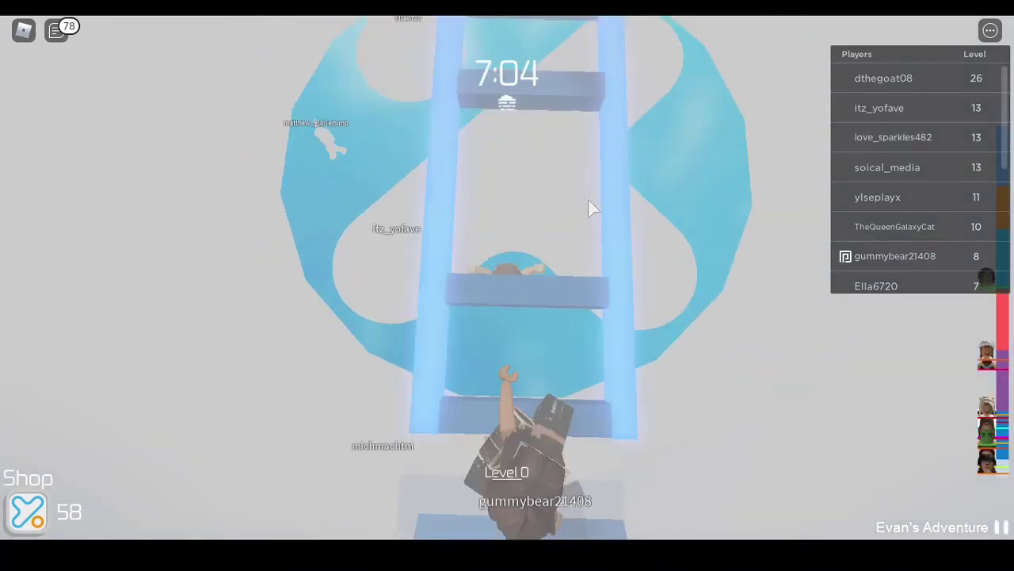
key(w)
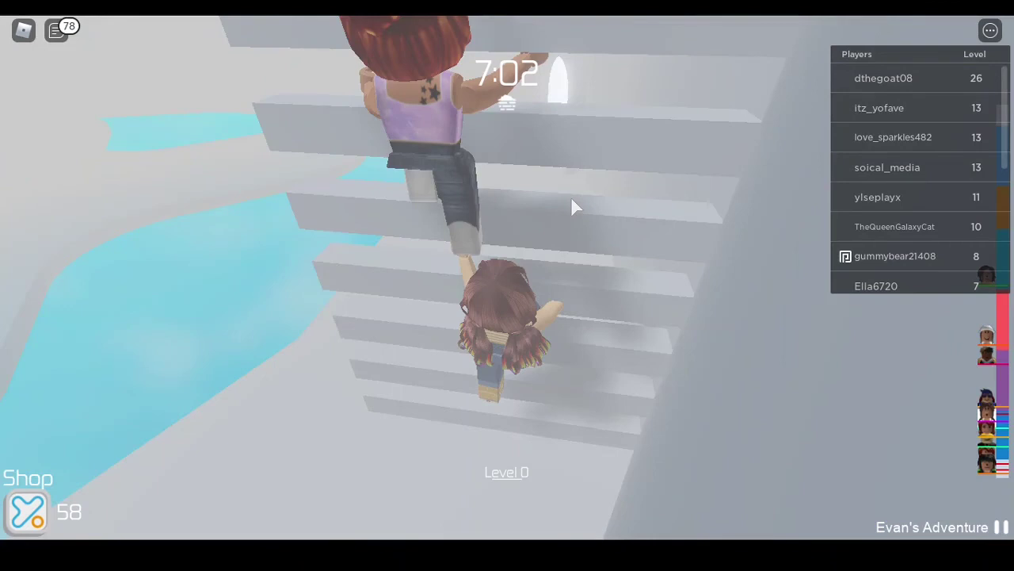
key(w)
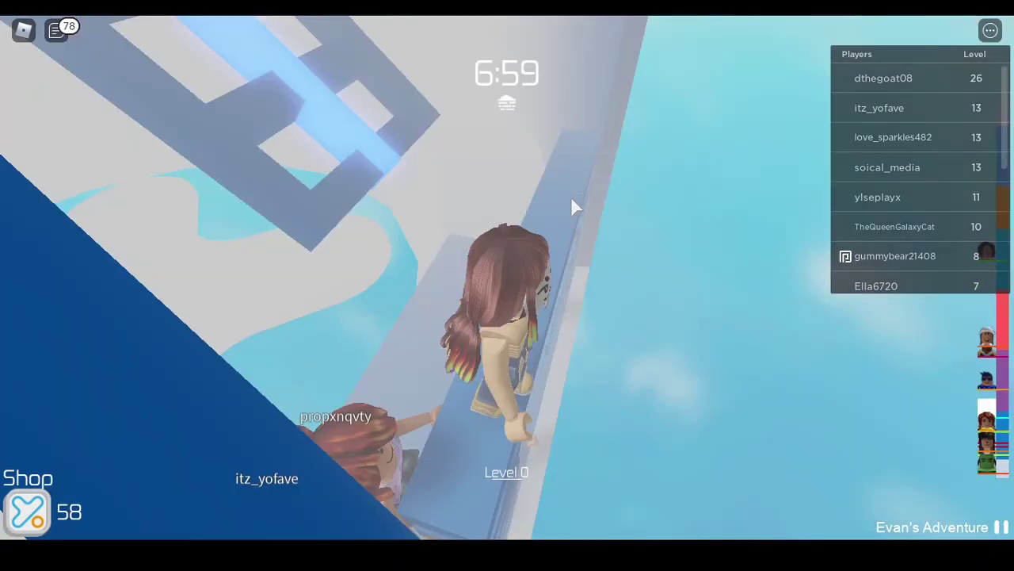
key(w)
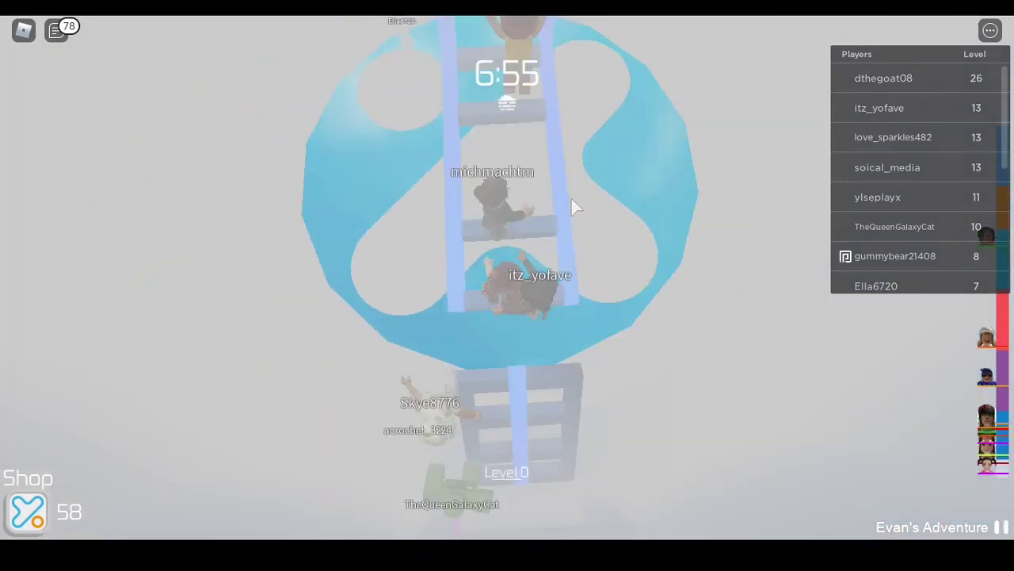
key(w)
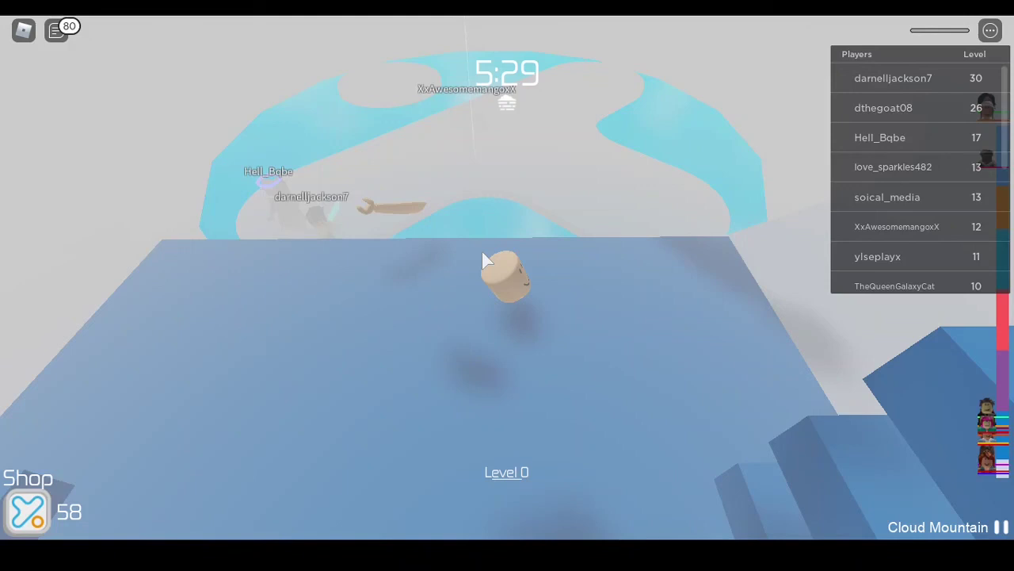
Run across the Cloud Mountain floor, past the ladder structure, and up the steps
key(w)
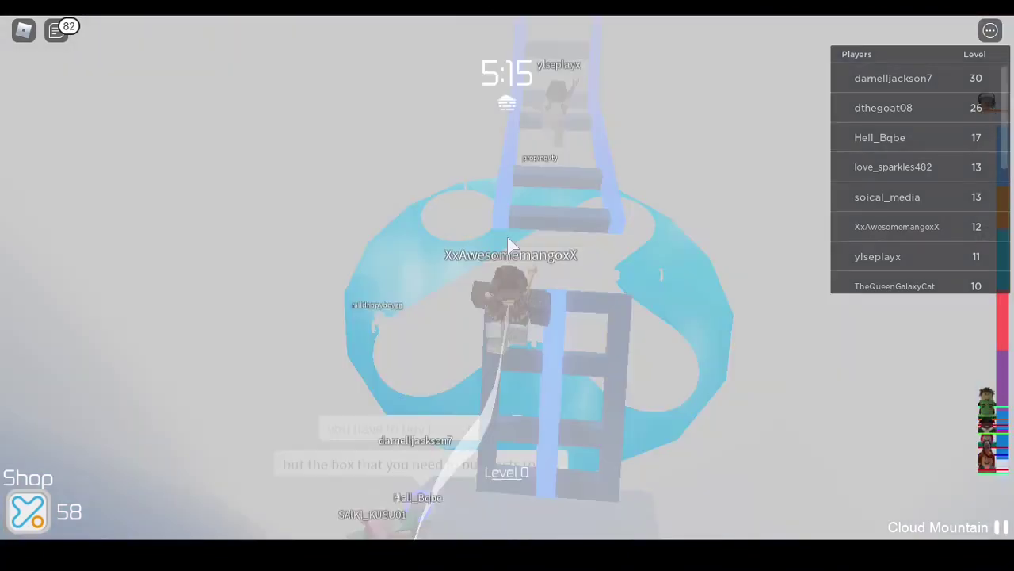
key(w)
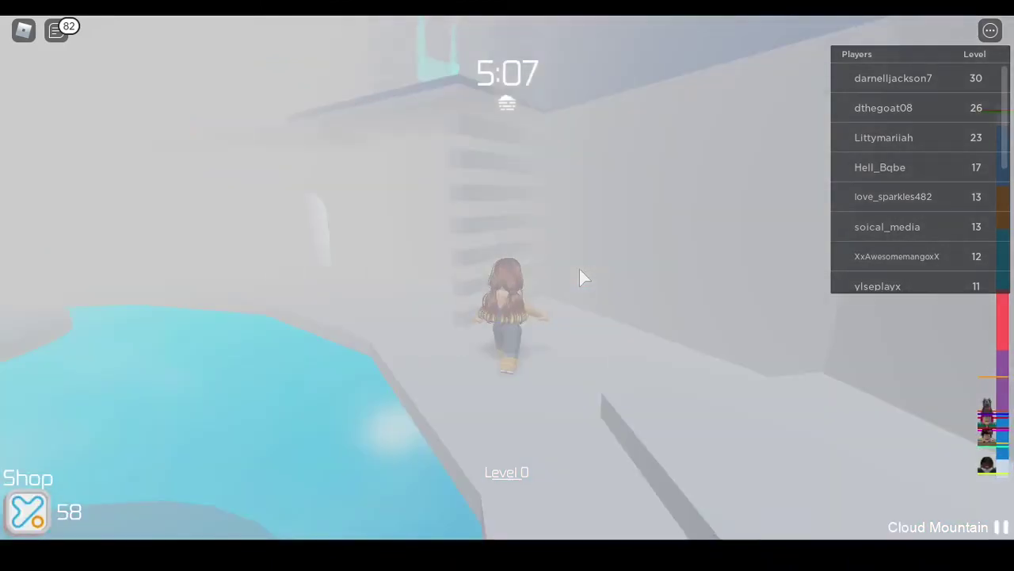
key(w)
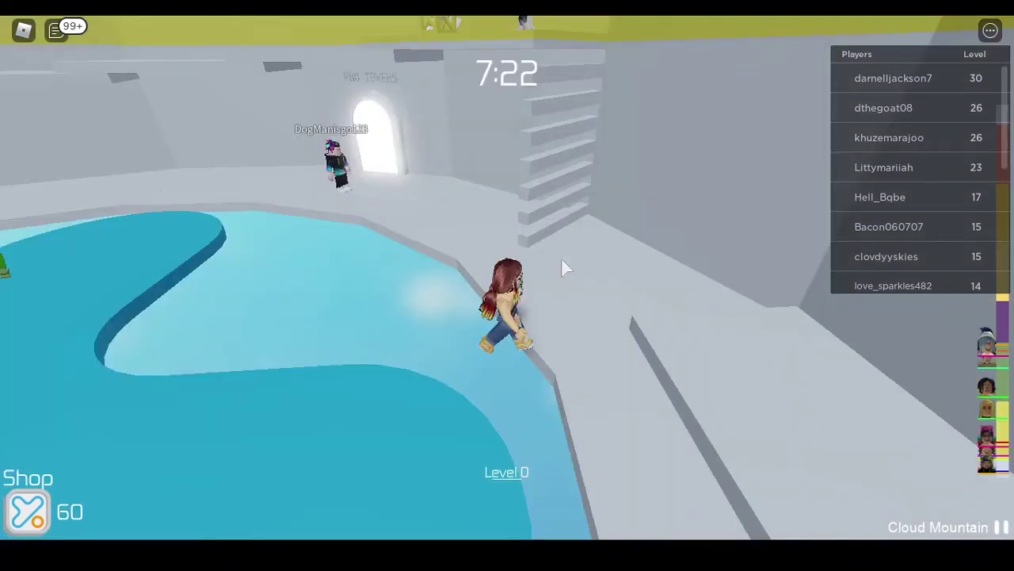
Turn the character toward the stairs leading up to Recon's Train
key(w)
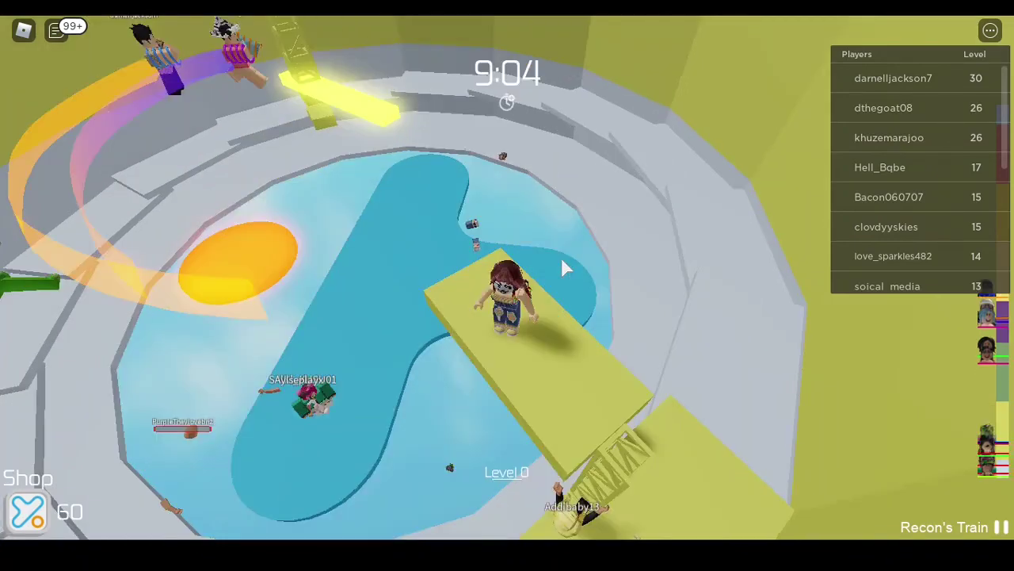
Jump onto the yellow lobby beam at Level 0 while the round timer counts down
key(space)
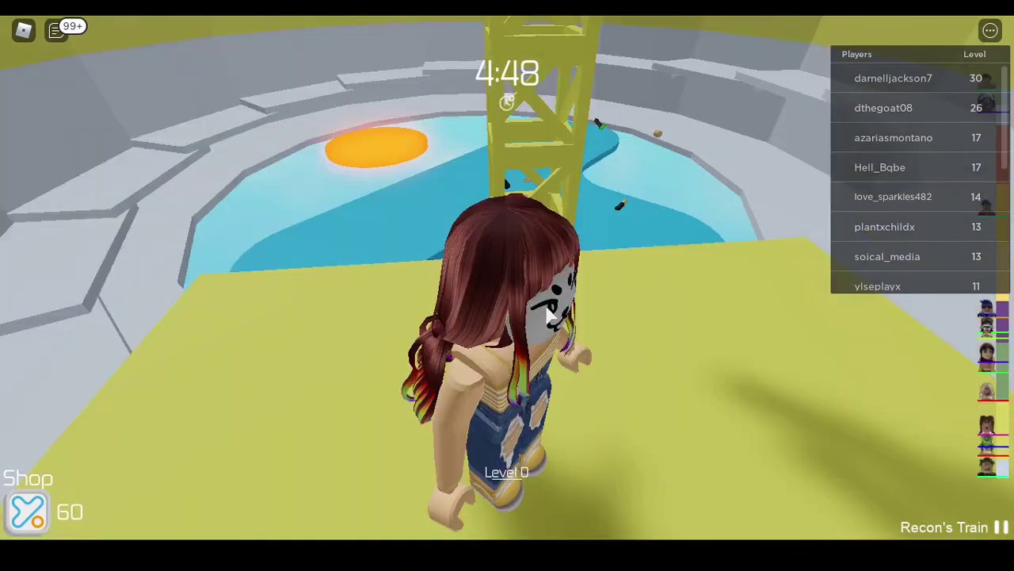
Orbit the camera to survey the lobby beam leading toward the tower
drag(553, 312, 552, 311)
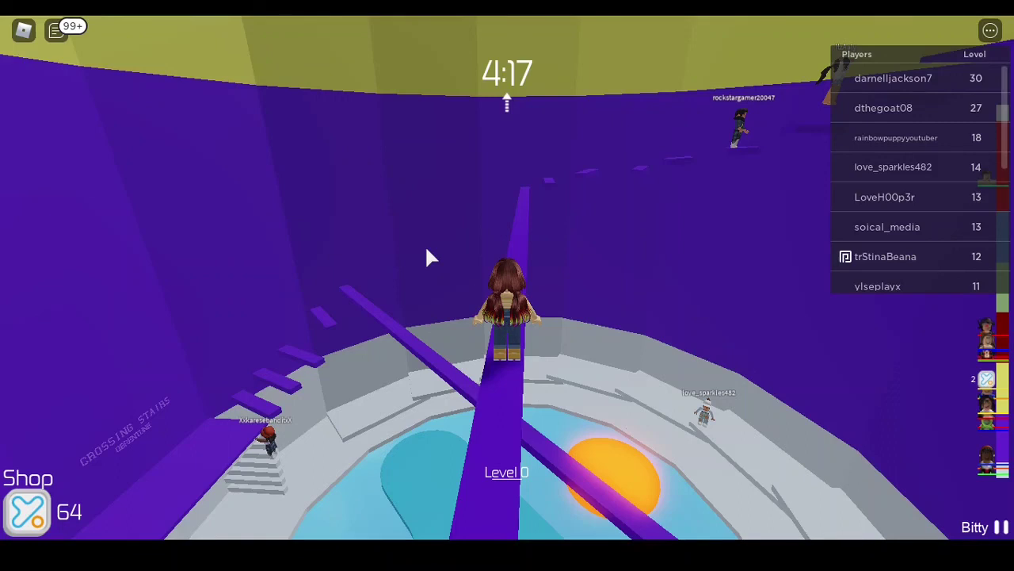
Check the player list menu, then walk and look around the restaurant toward the dining doorway
key(Escape)
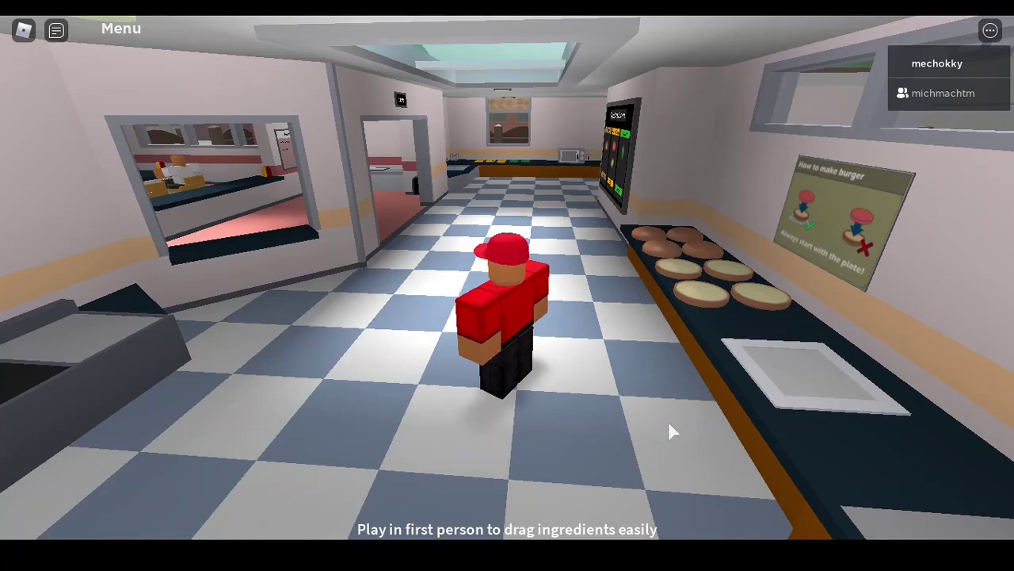
scroll(667, 420, up, 5)
scroll(502, 152, up, 3)
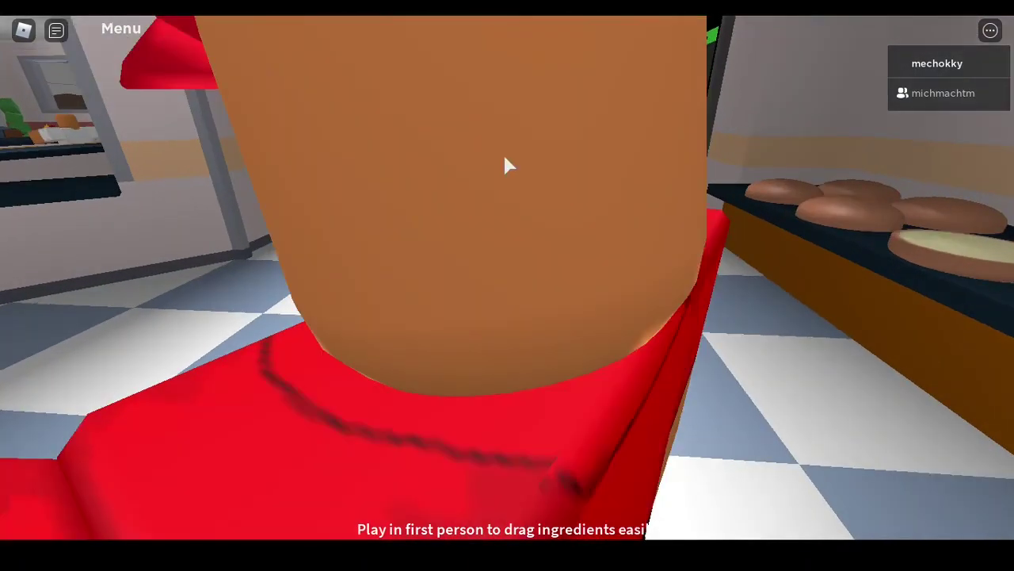
scroll(503, 152, up, 2)
key(w)
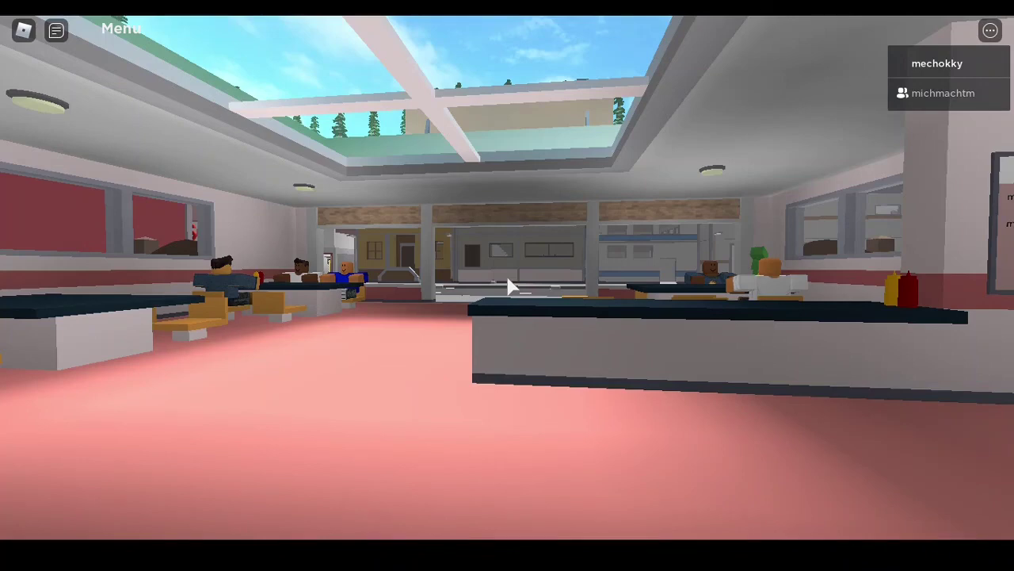
drag(507, 285, 507, 286)
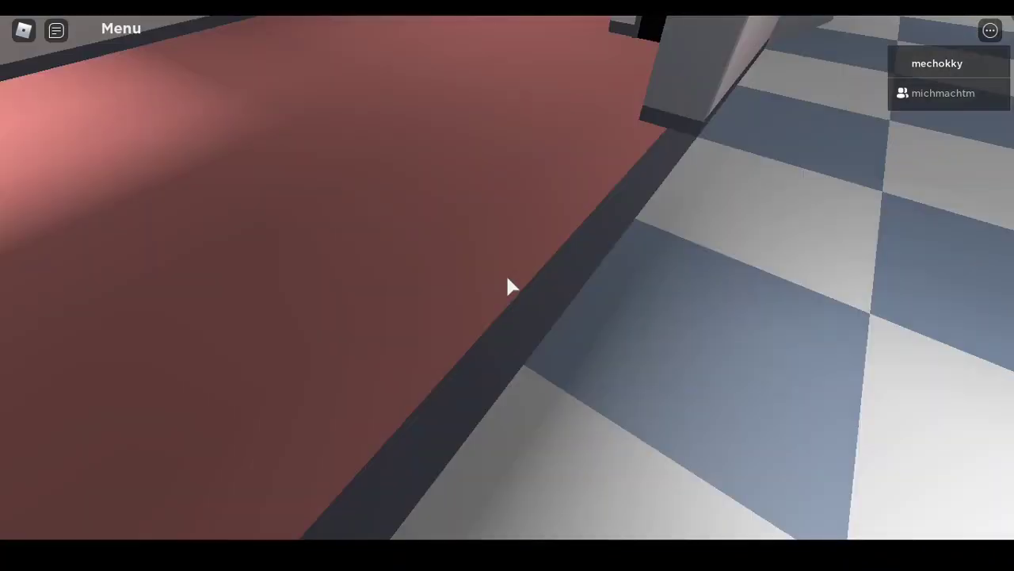
drag(507, 287, 508, 287)
key(w)
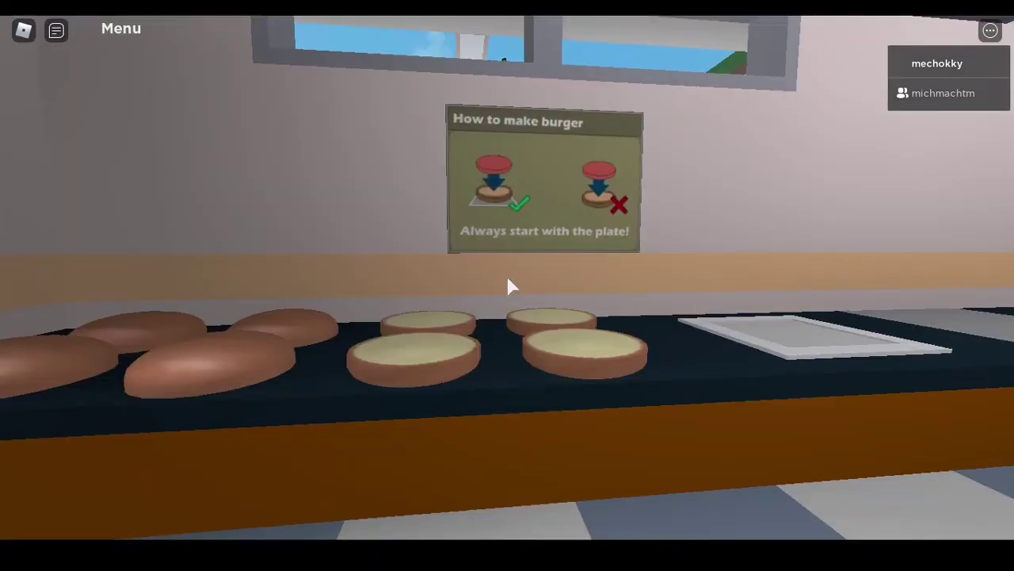
Walk past the burger prep counter into the dining room toward another player
key(w)
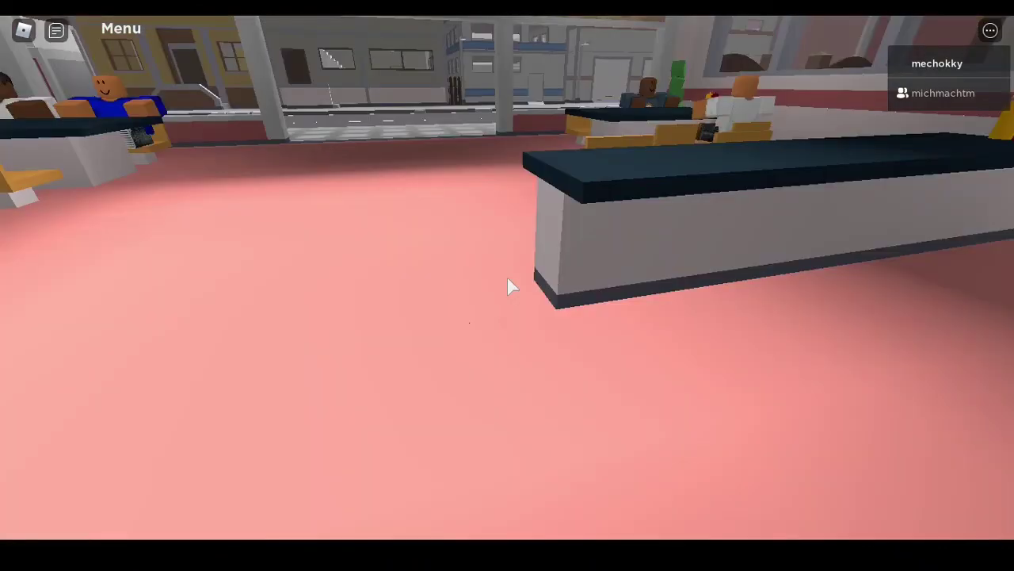
key(w)
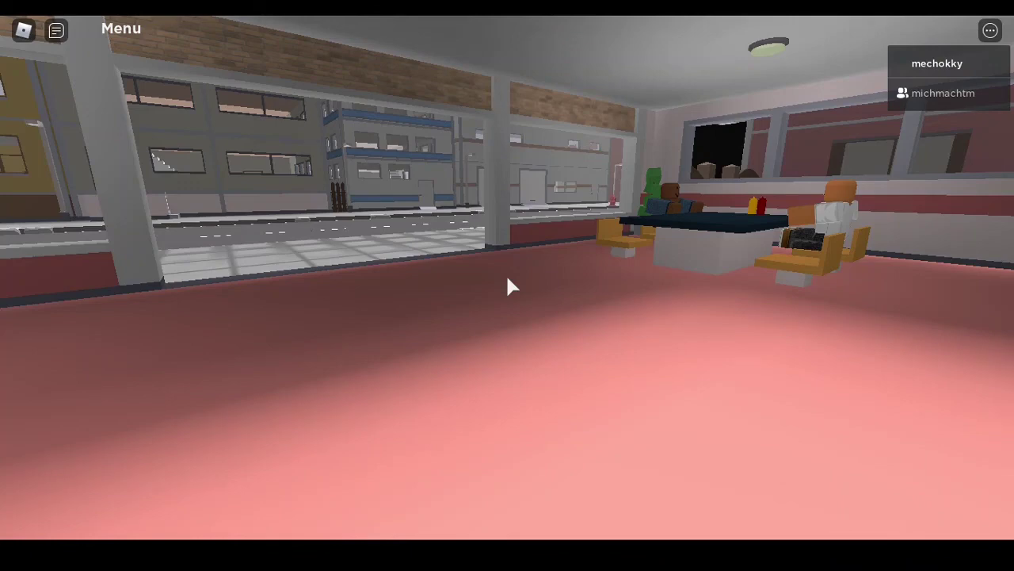
key(w)
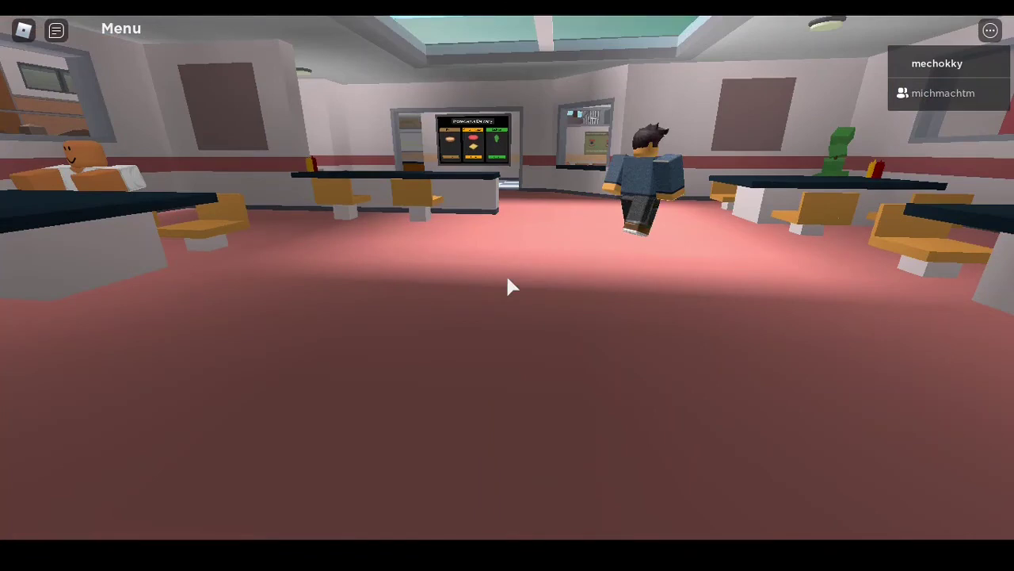
Walk across the dining room to the Ingredients Delivery board beside the burger counter
key(w)
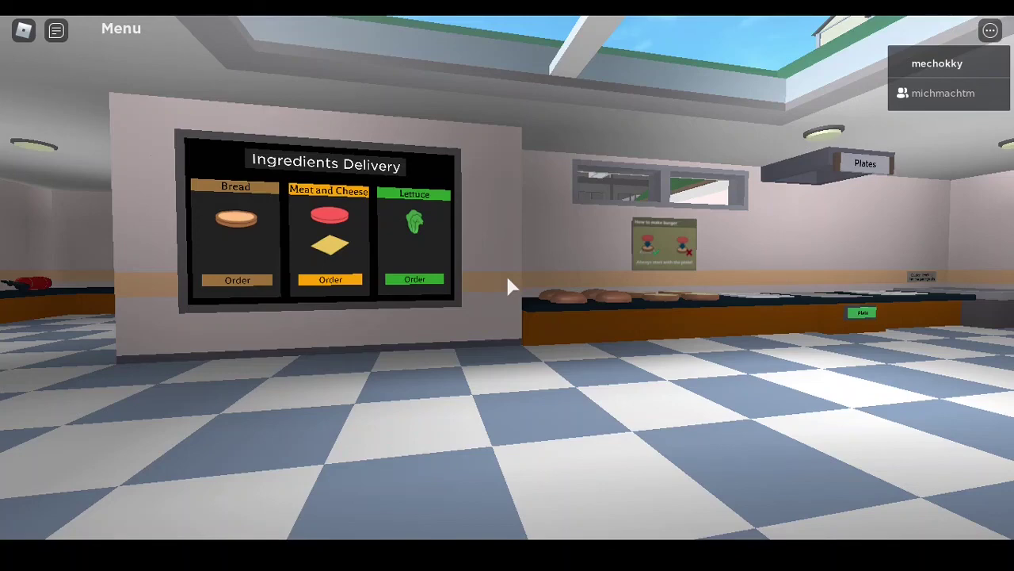
Walk from the delivery board around the counter into the kitchen by the sink and fridge
key(w)
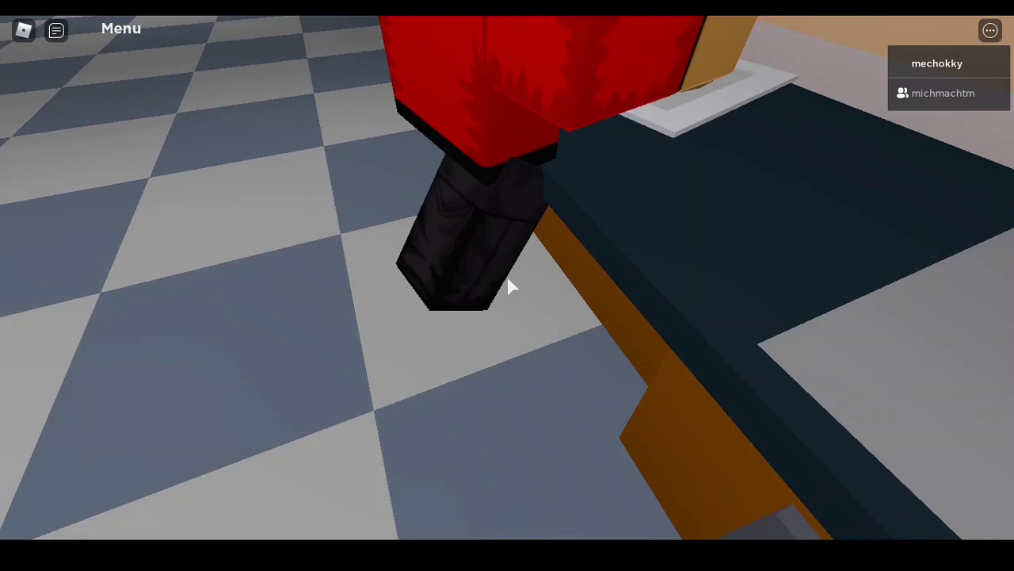
Walk back into the kitchen to the fryer holding the frozen fries
key(w)
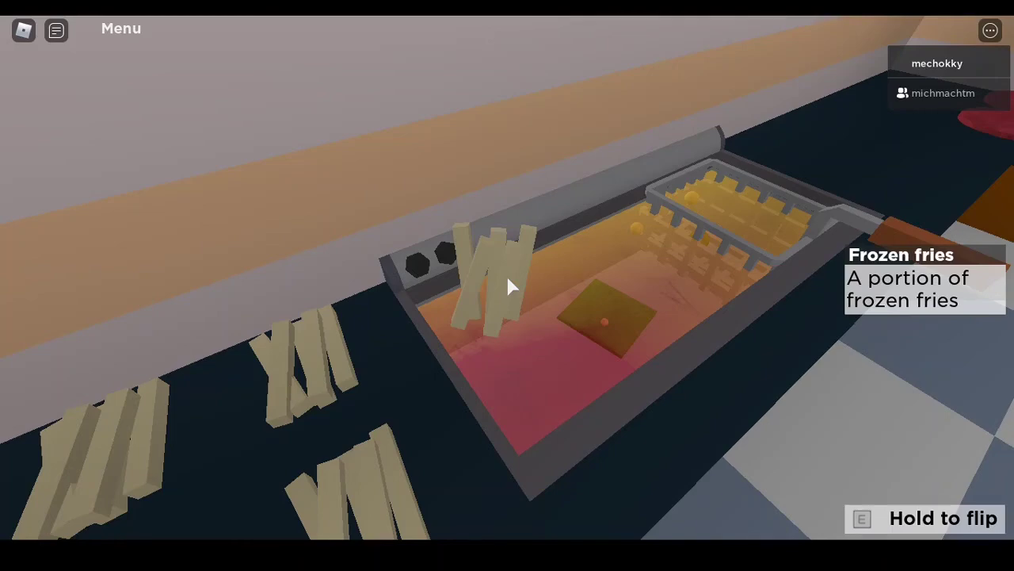
right_click(507, 287)
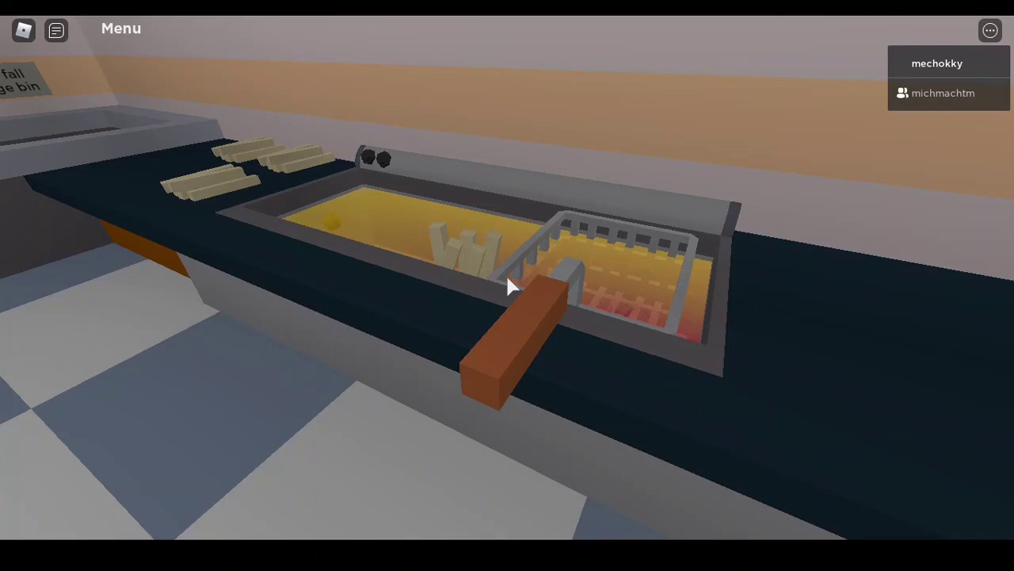
drag(507, 287, 507, 287)
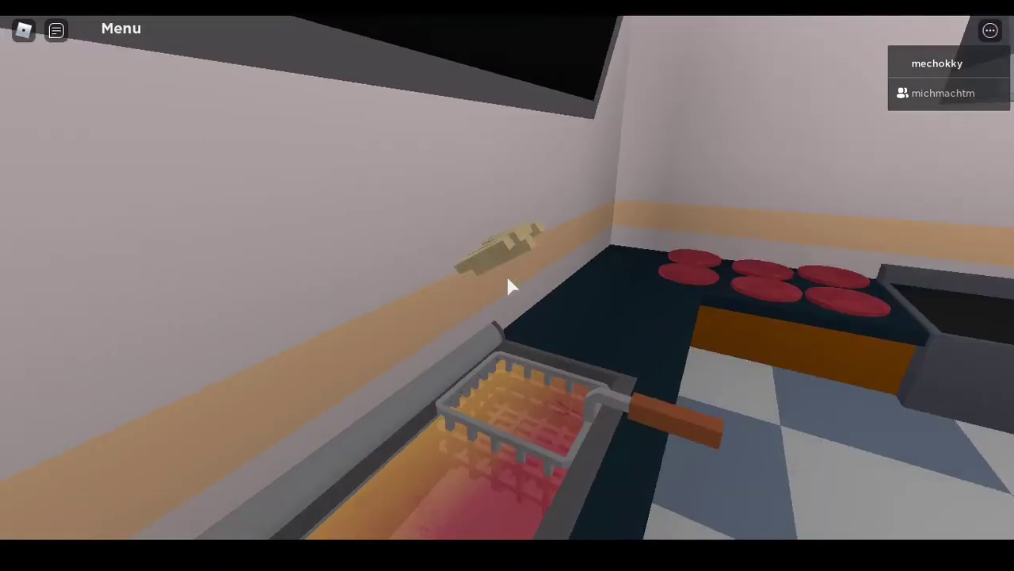
Drop the frozen fries into the fryer basket
click(507, 286)
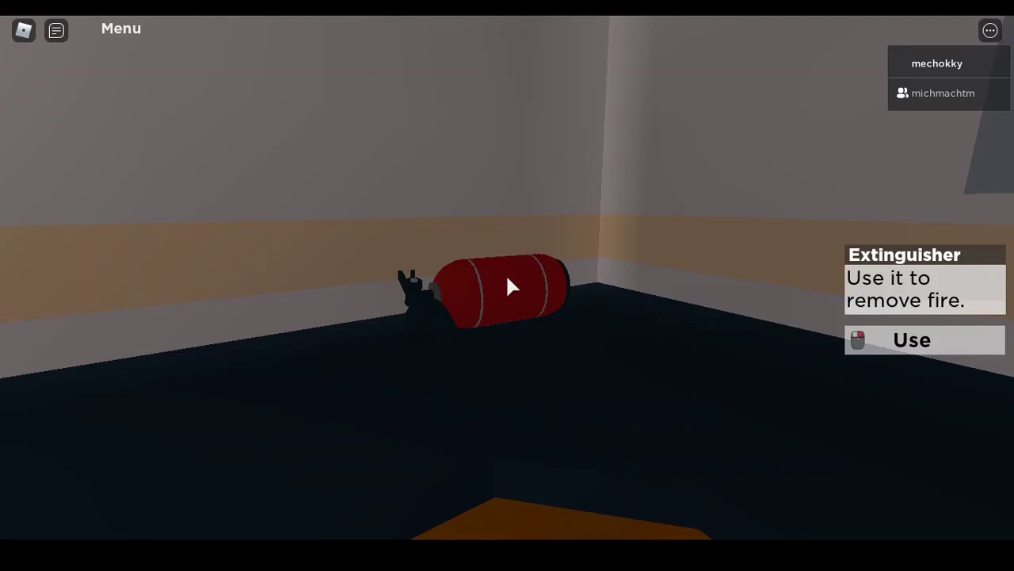
Pick up the red fire extinguisher from the kitchen corner floor
click(511, 287)
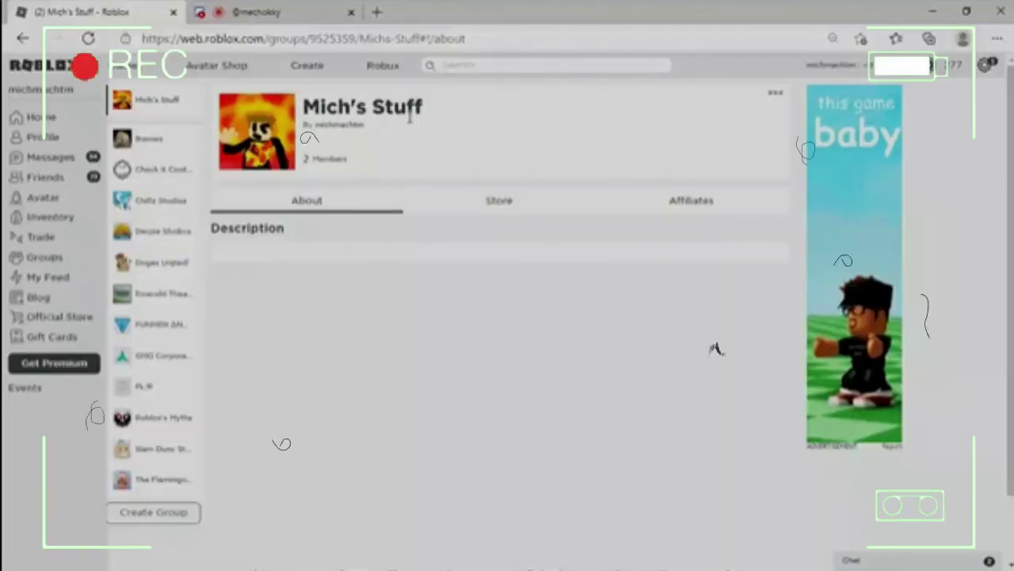
Browse the Allies and Store tabs, return to About, and reload the group page twice
click(691, 200)
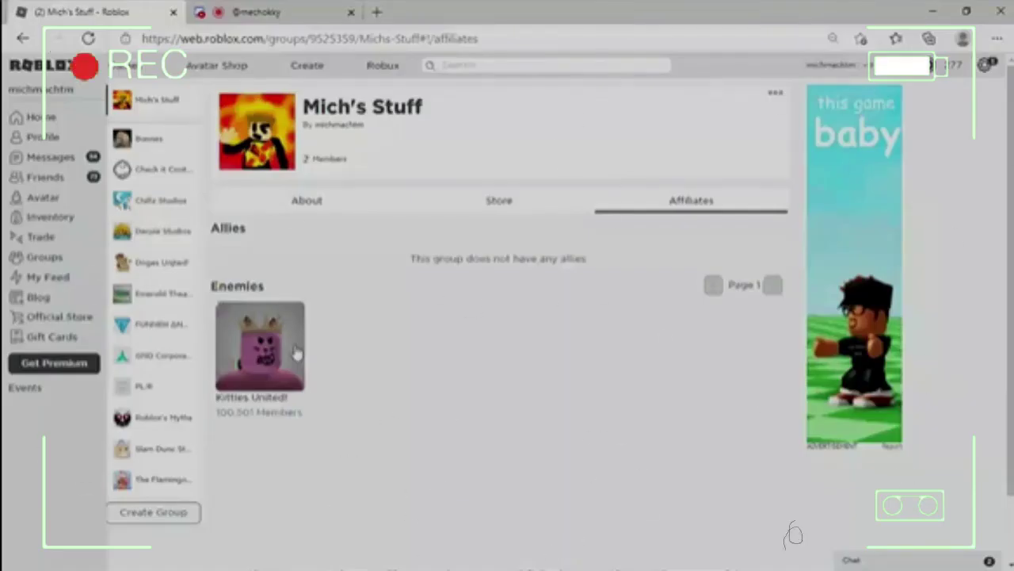
click(307, 200)
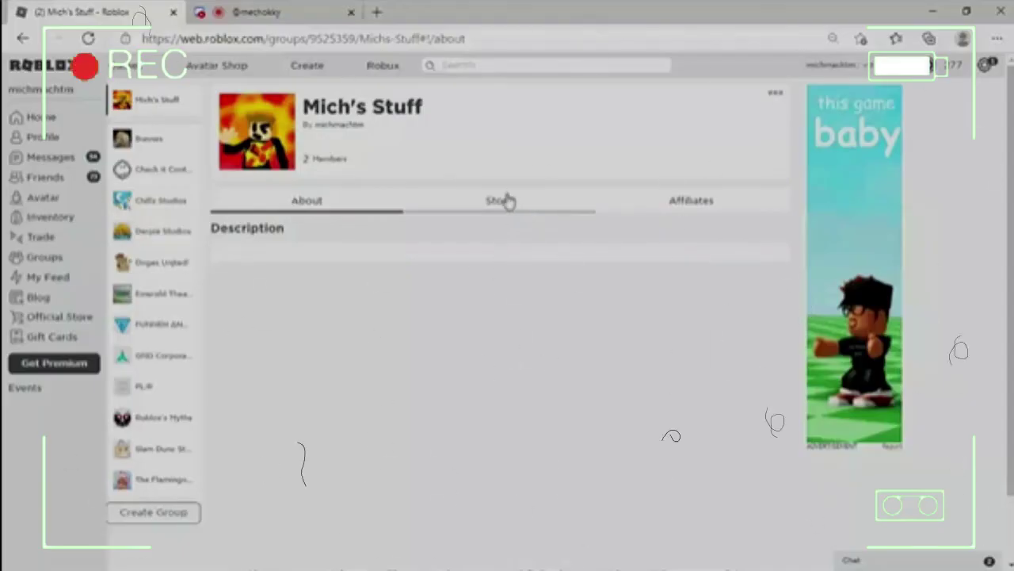
click(508, 201)
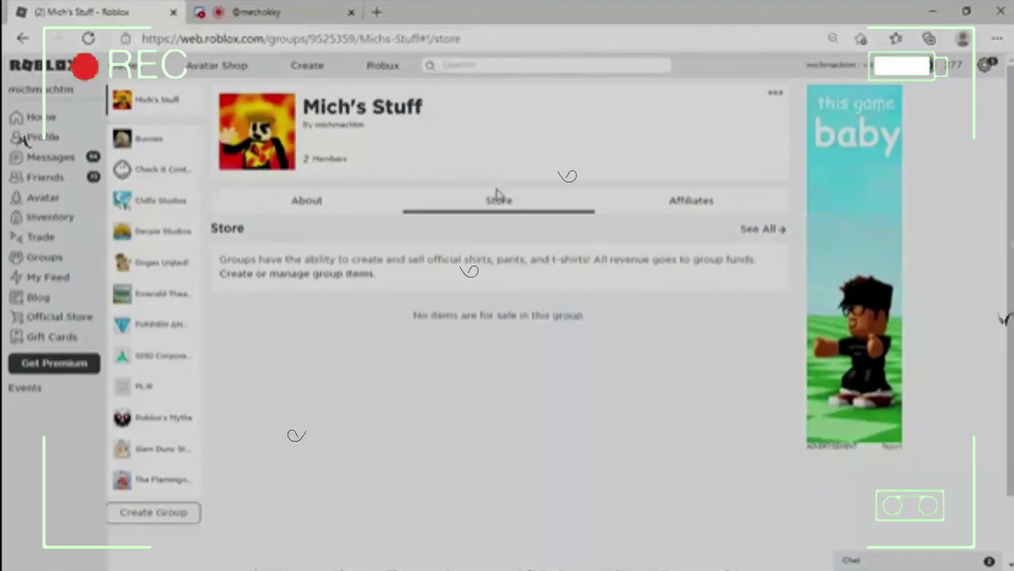
click(344, 208)
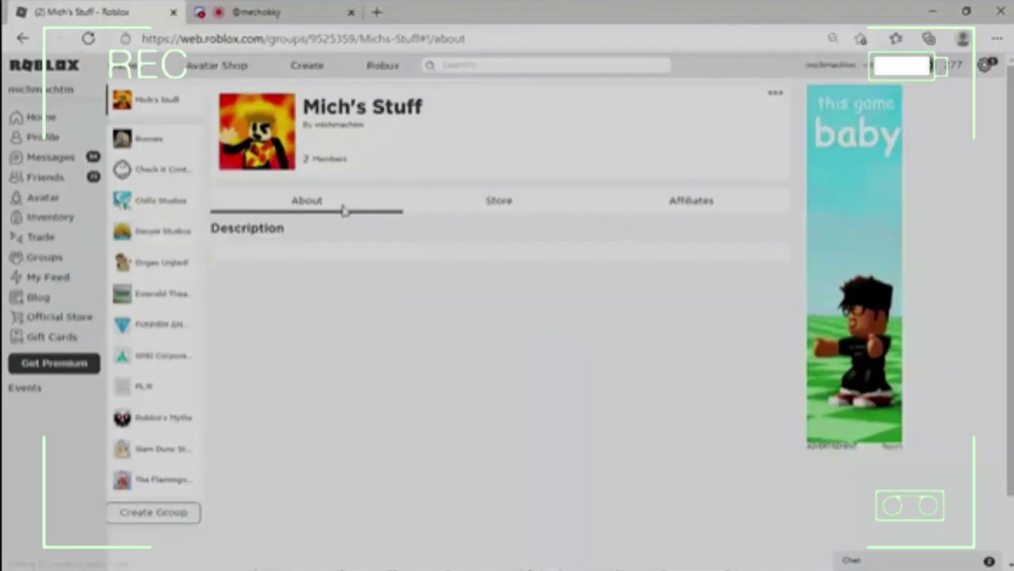
click(88, 38)
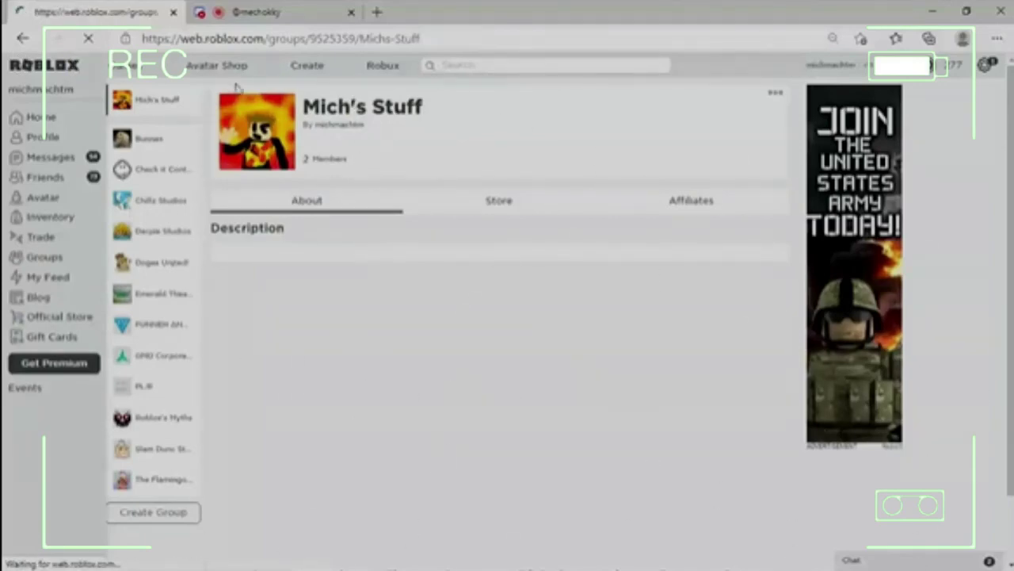
key(F5)
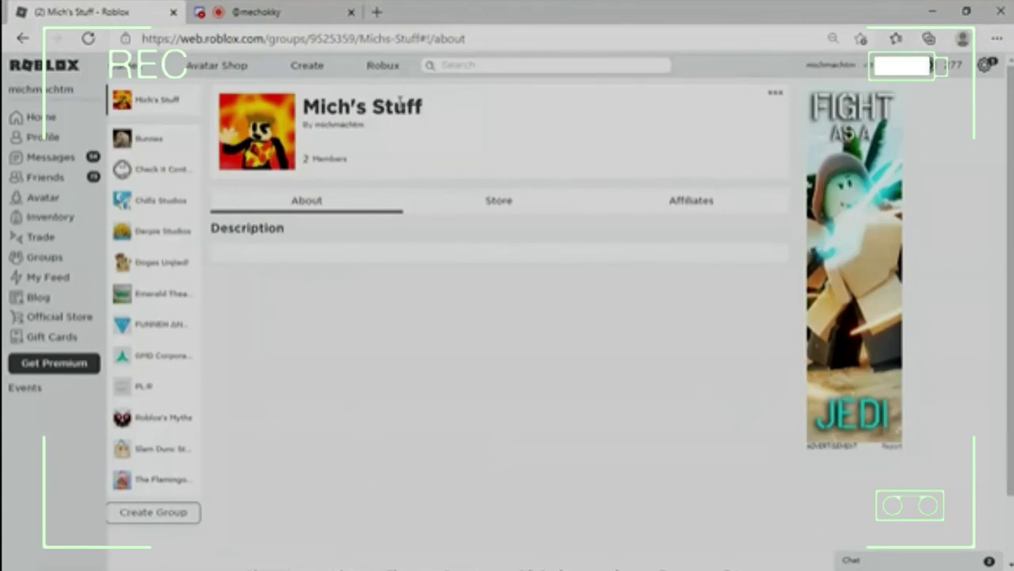
View Mich's Stuff's two members, one with the EPIC PEOPLE role, under Configure Group
click(775, 98)
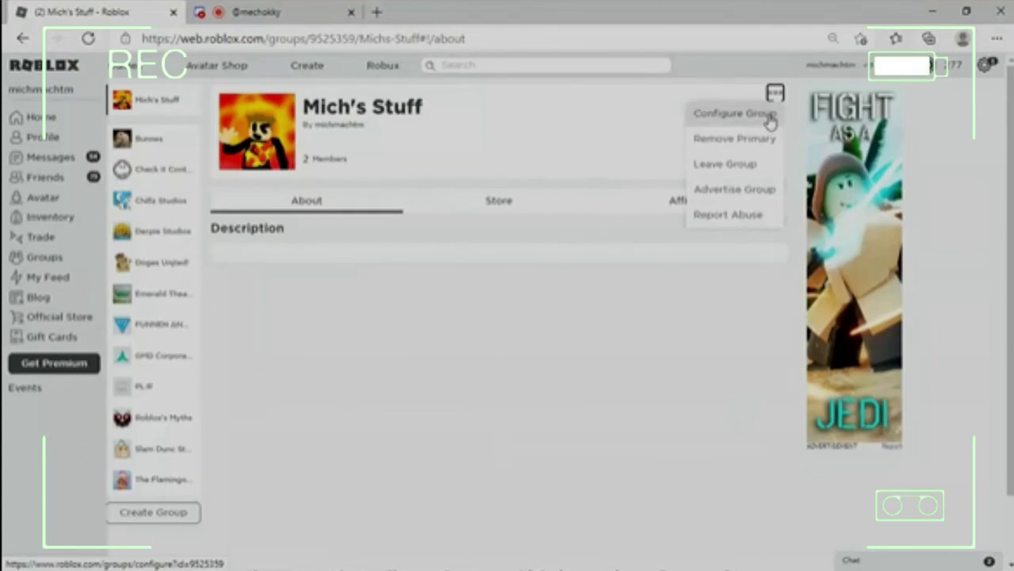
click(771, 119)
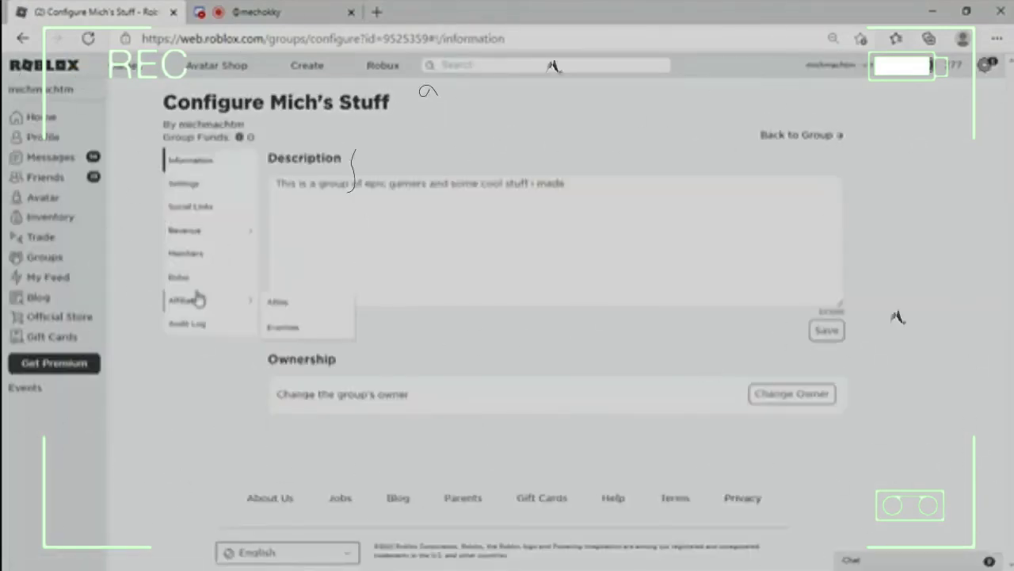
click(195, 290)
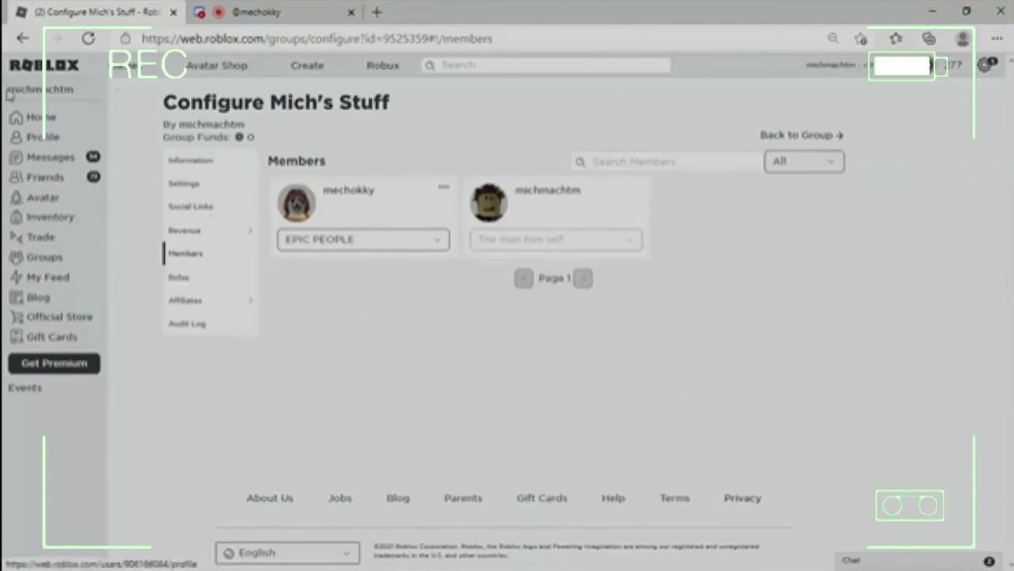
Return to Mich's Stuff's group About page, then switch to the Discord direct-message tab
click(800, 136)
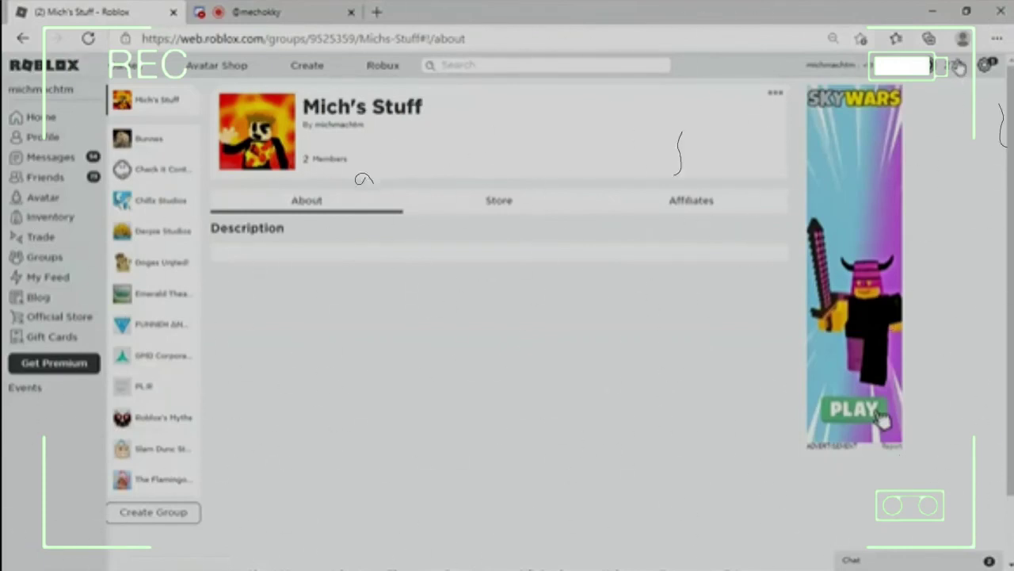
click(309, 9)
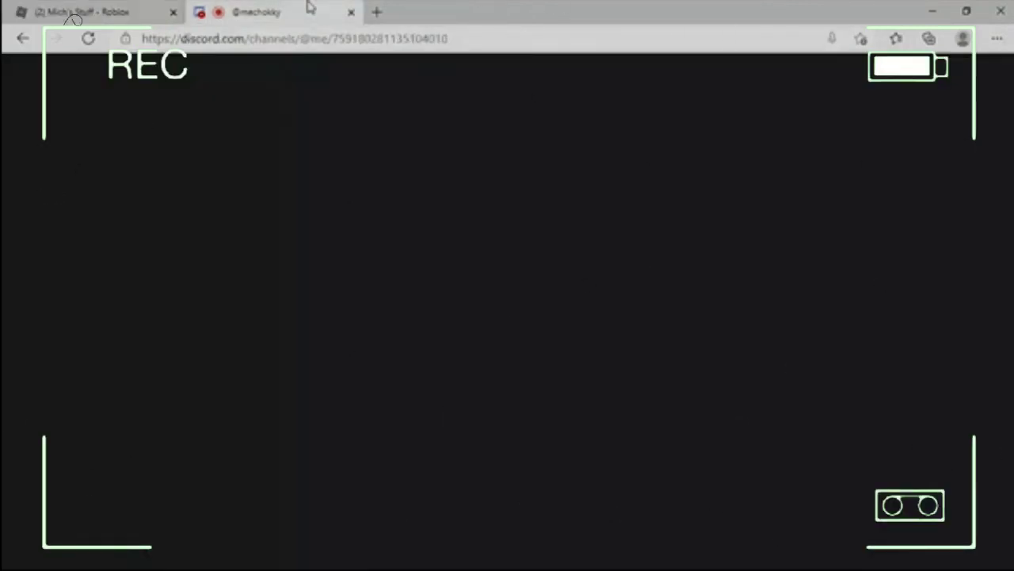